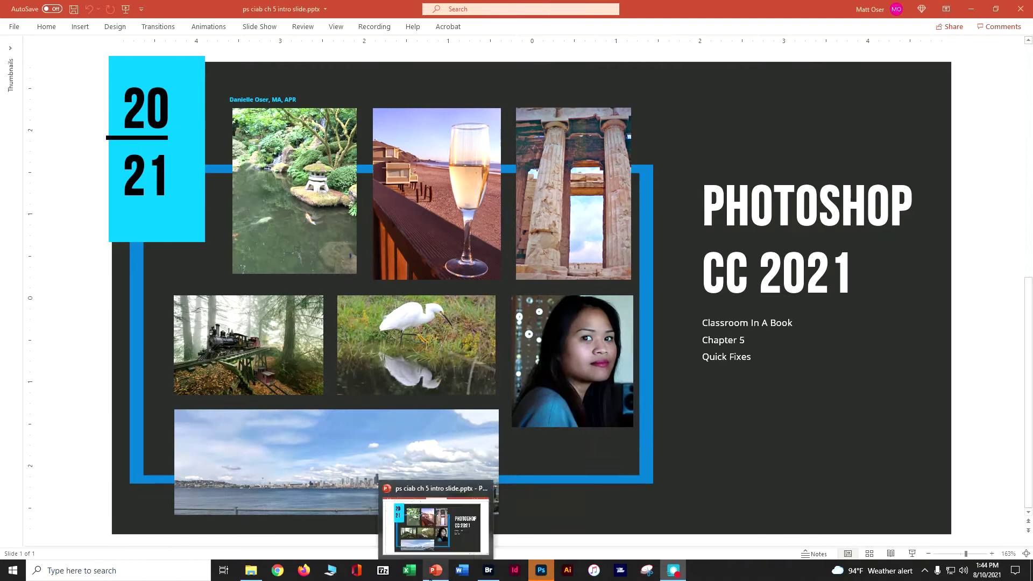
Switch to Bridge, find RedEye_Start.jpg in the Lesson05 folder and open it with Adobe Photoshop 2021.
left_click(489, 574)
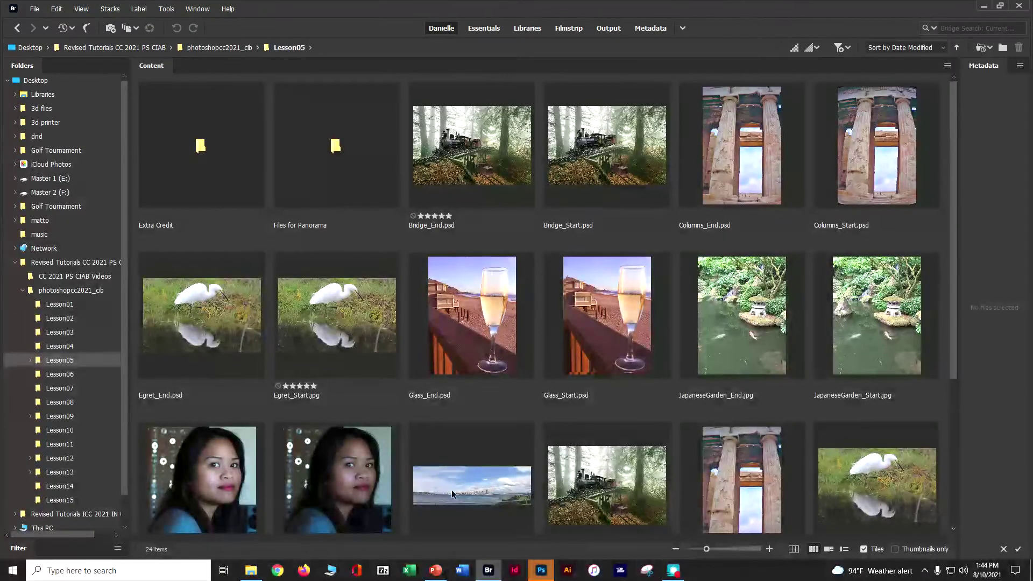
scroll(211, 372, "down", 3)
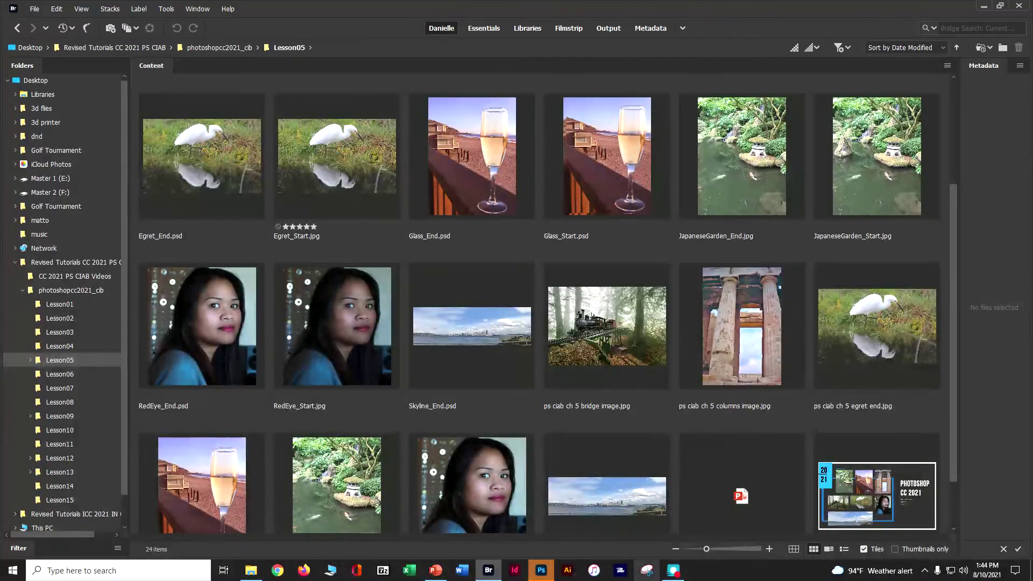
left_click(744, 549)
scroll(720, 482, "down", 8)
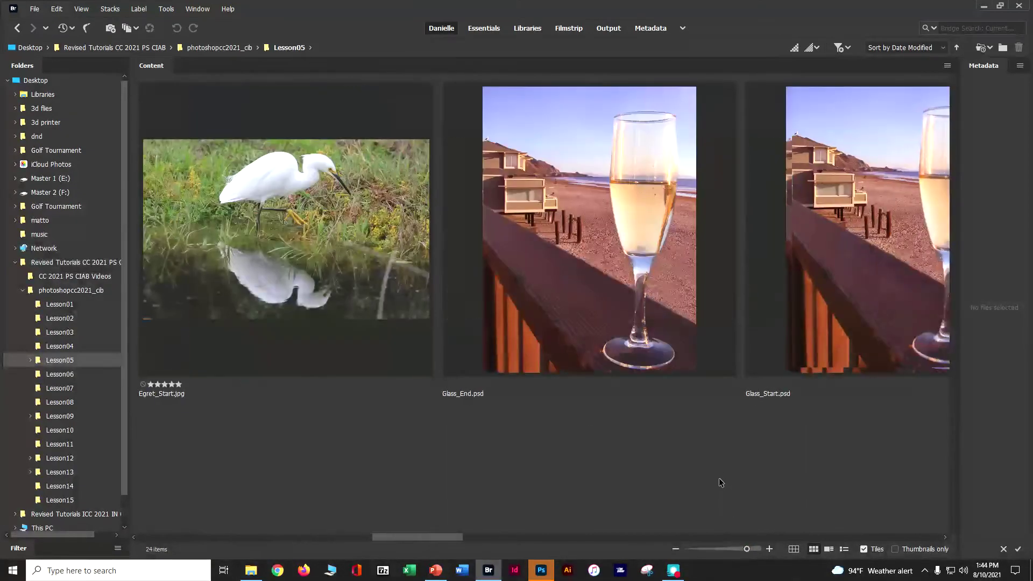
scroll(719, 477, "up", 1)
scroll(718, 478, "down", 1)
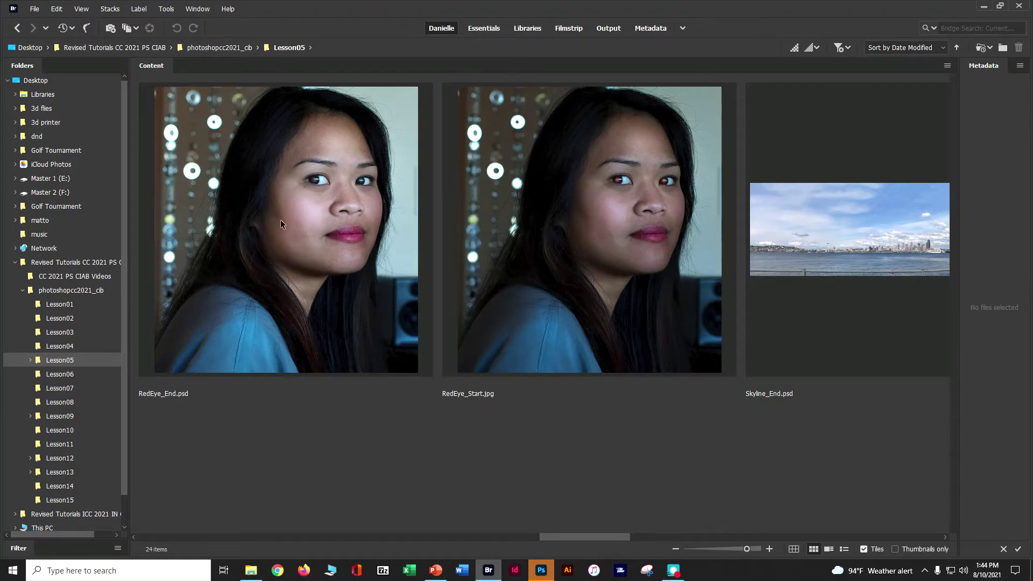
right_click(640, 269)
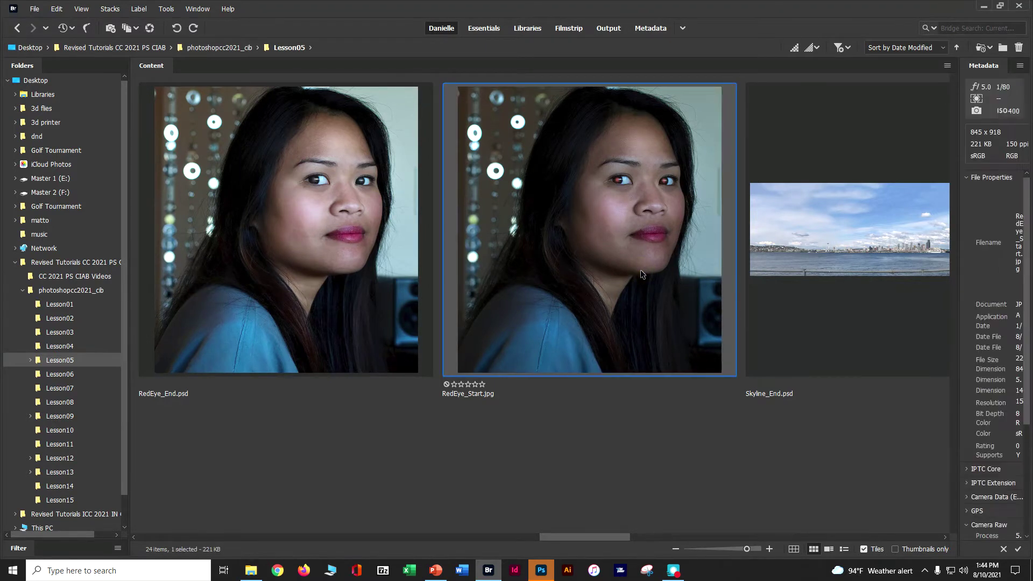
mouse_move(670, 245)
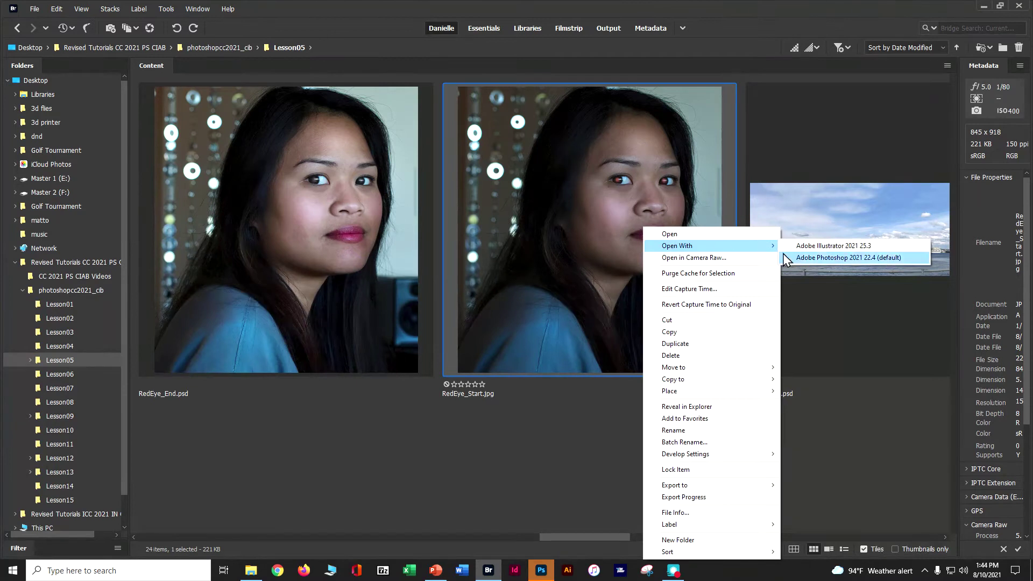
left_click(785, 256)
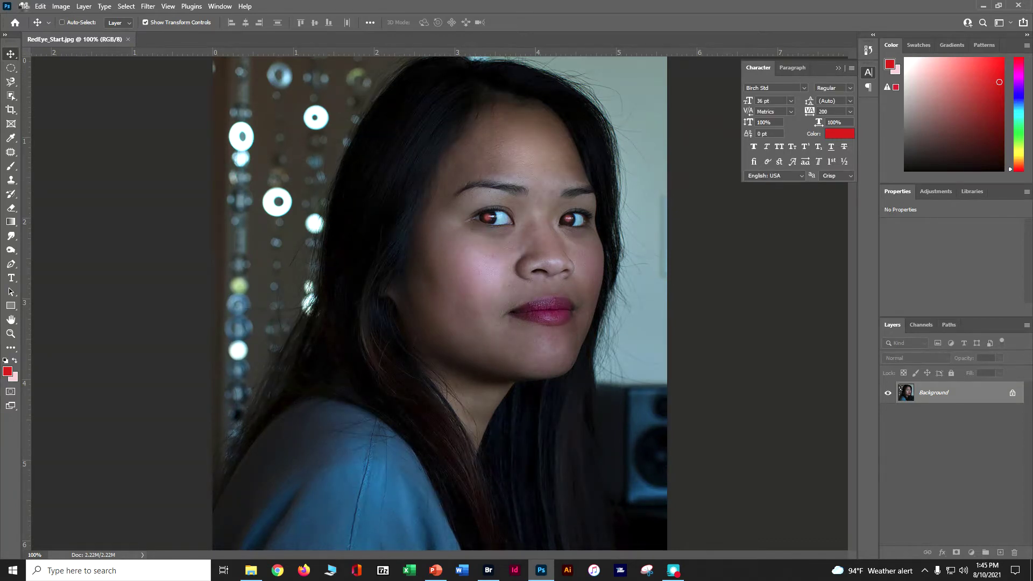
Save the photo as a JPEG in Lesson05, named with the author's name followed by "_ps ciab ch 5 red eye".
left_click(24, 6)
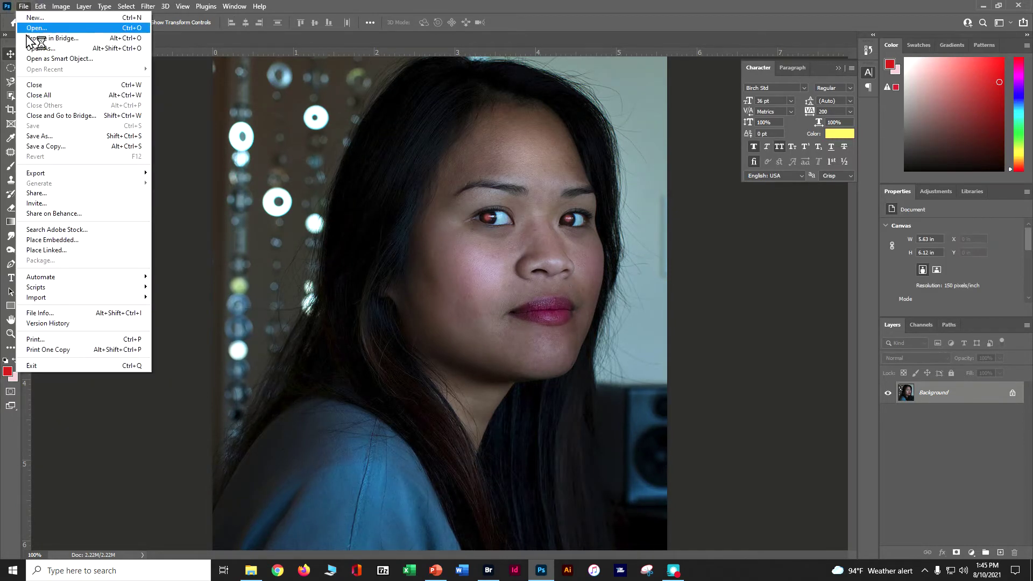
left_click(38, 137)
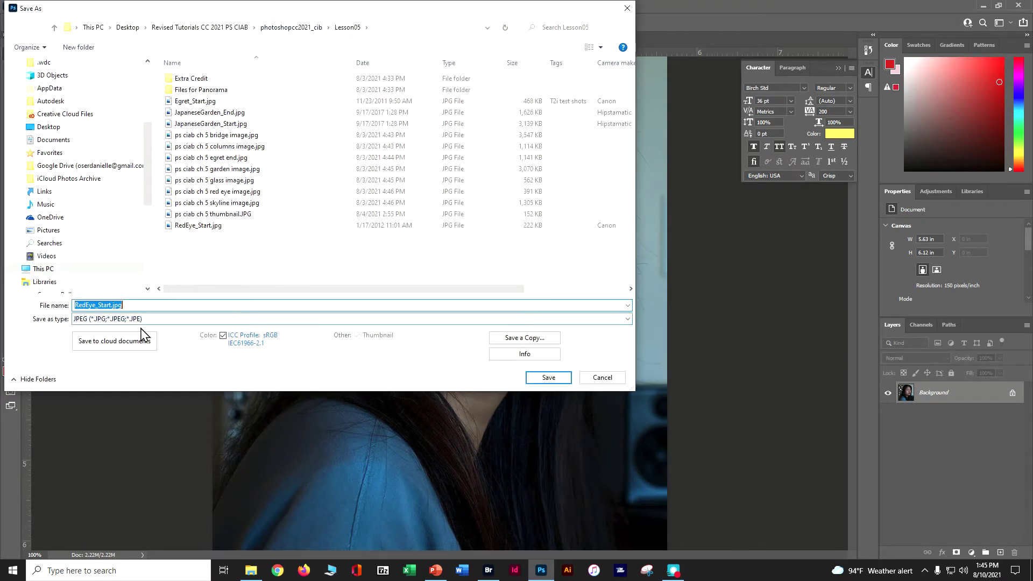
type("p")
key("BackSpace")
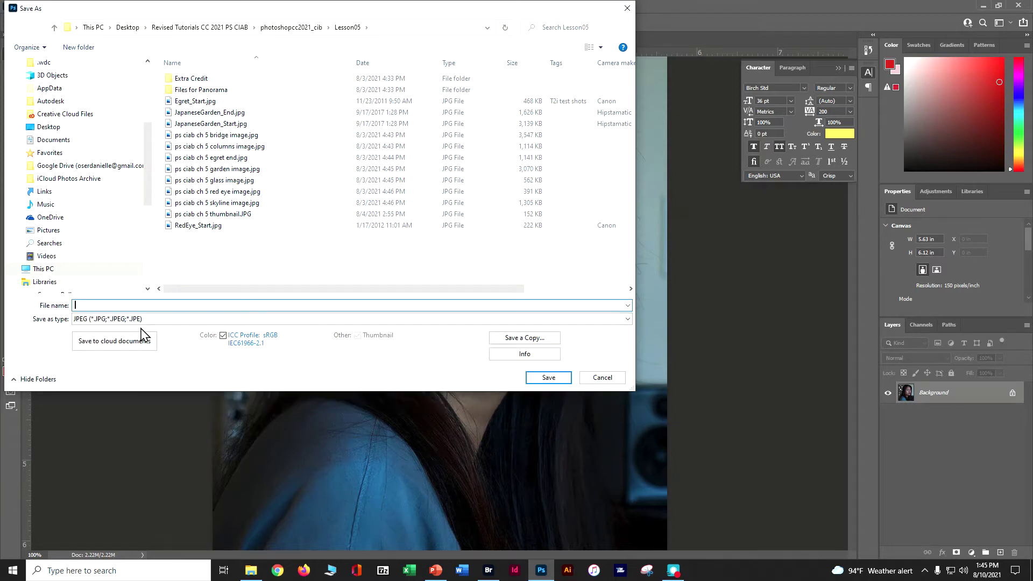
type("doser ps ci")
key("BackSpace")
type("_ps ciab ch 5 red eye")
left_click(545, 379)
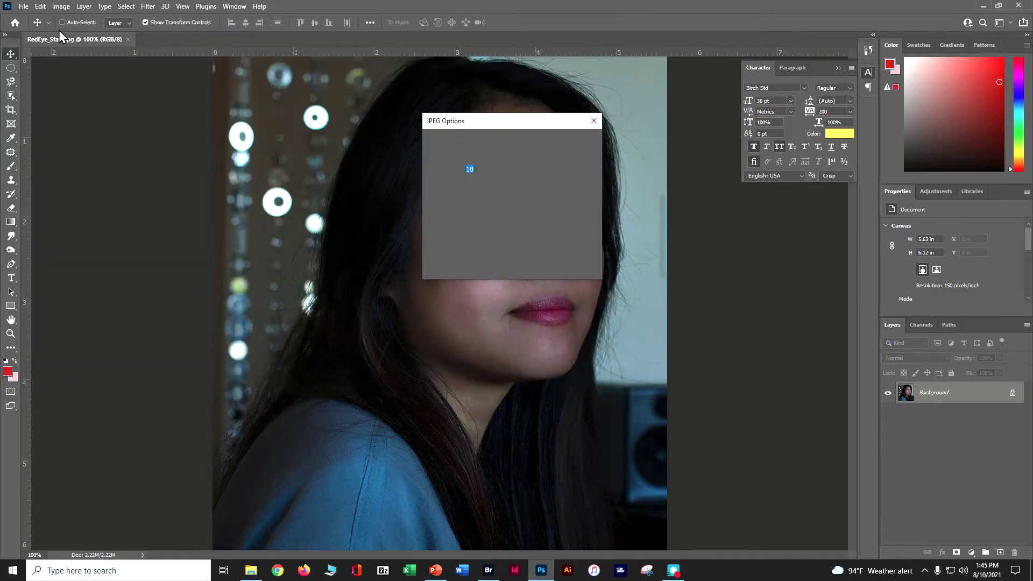
left_click(566, 144)
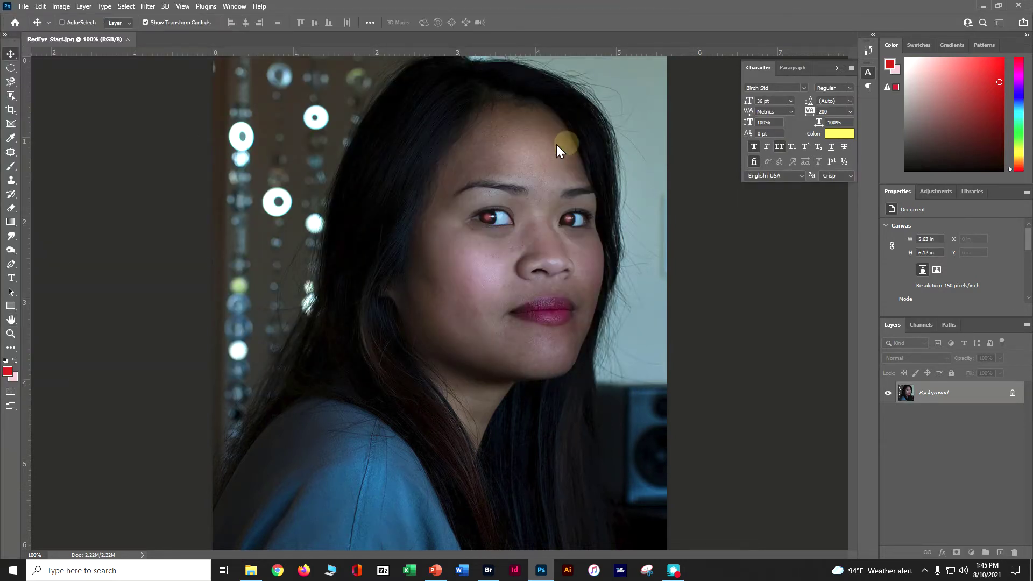
Set the image resolution to 300 pixels/inch with resampling on.
left_click(54, 6)
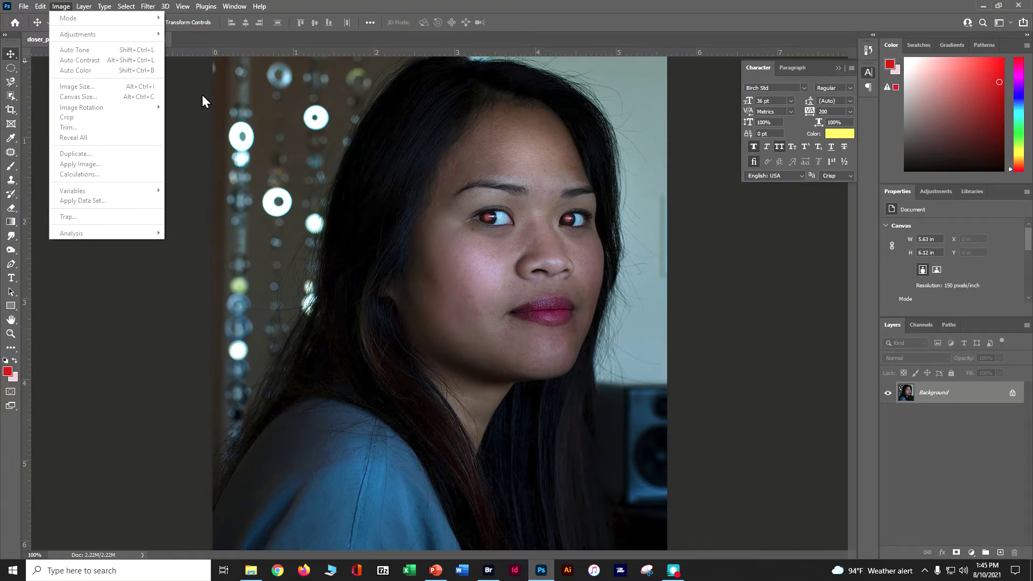
left_click(709, 267)
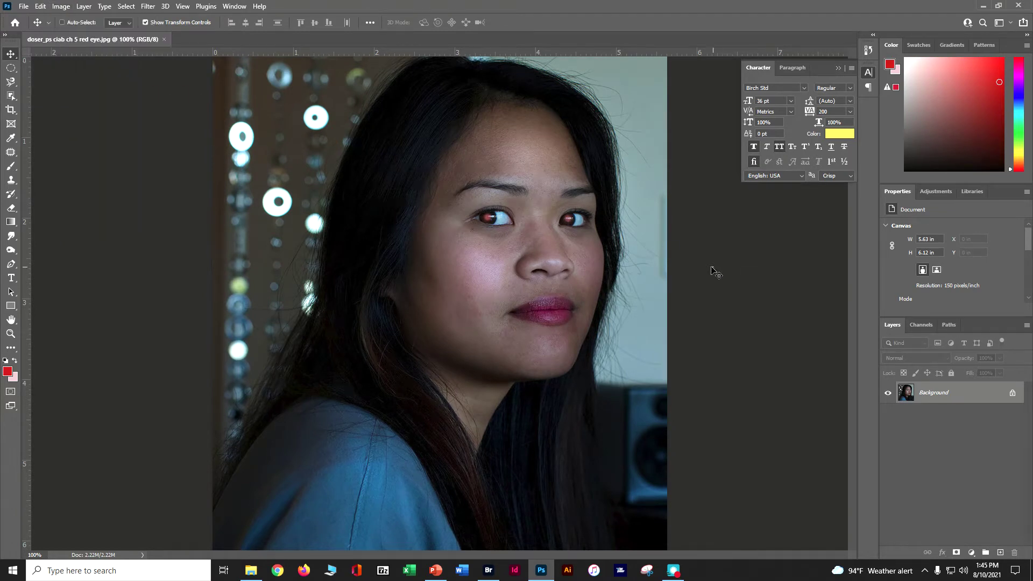
left_click(60, 6)
left_click(77, 86)
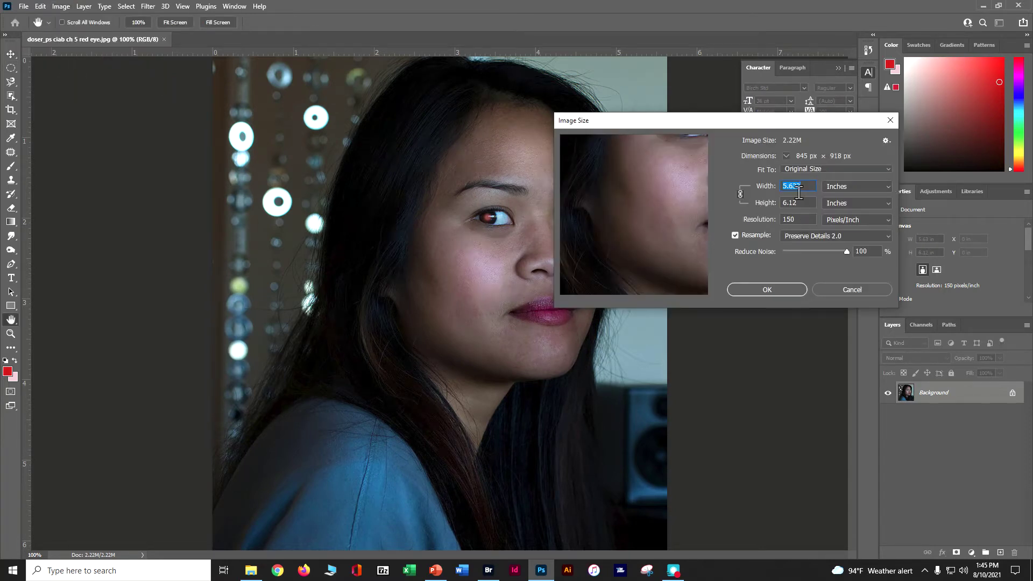
left_click(793, 219)
double_click(793, 219)
type("300")
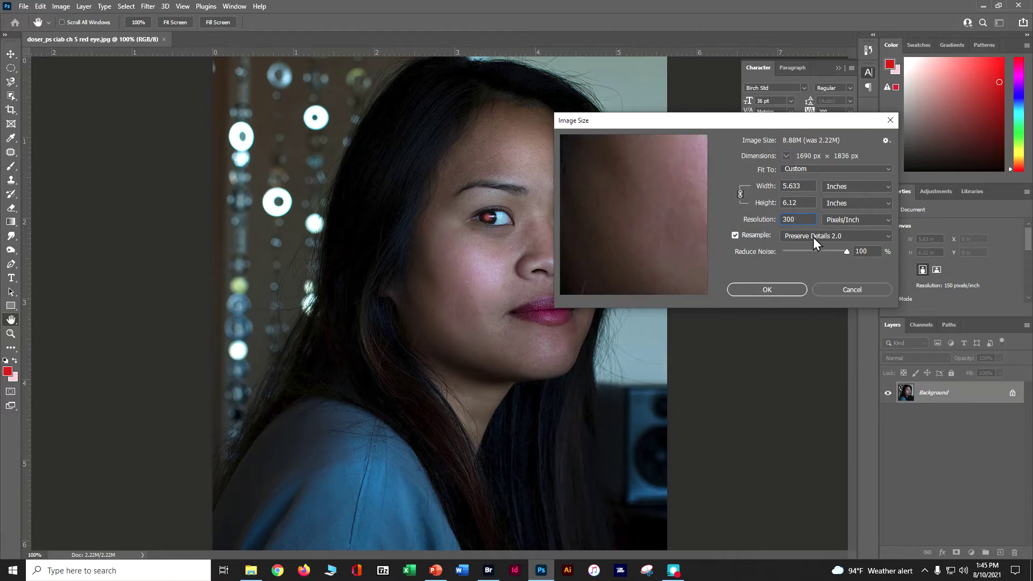
left_click(790, 289)
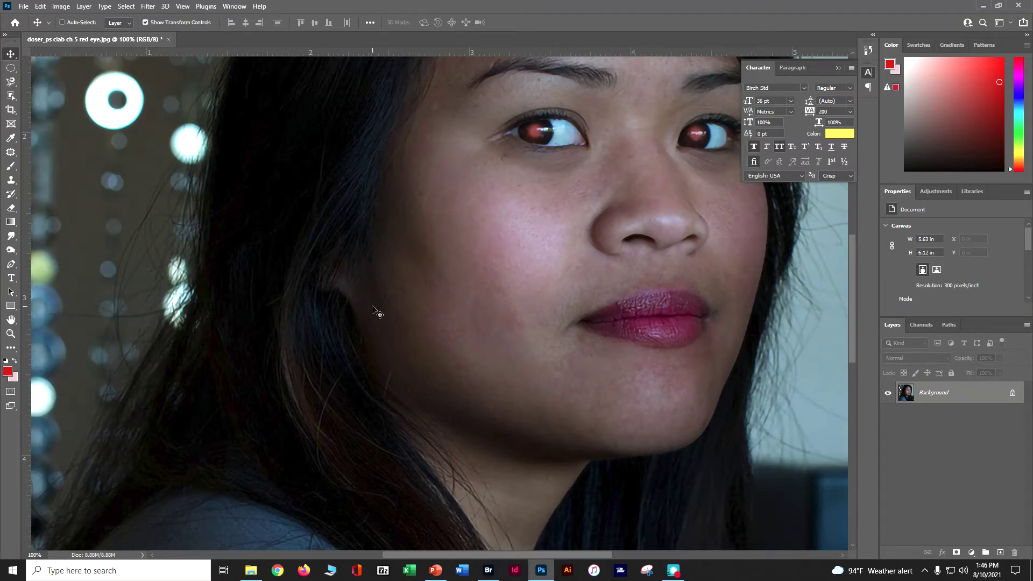
Remove the red from both pupils with the Red Eye Tool at 23% pupil size and 62% darken amount, and collapse the character settings.
left_click(10, 153)
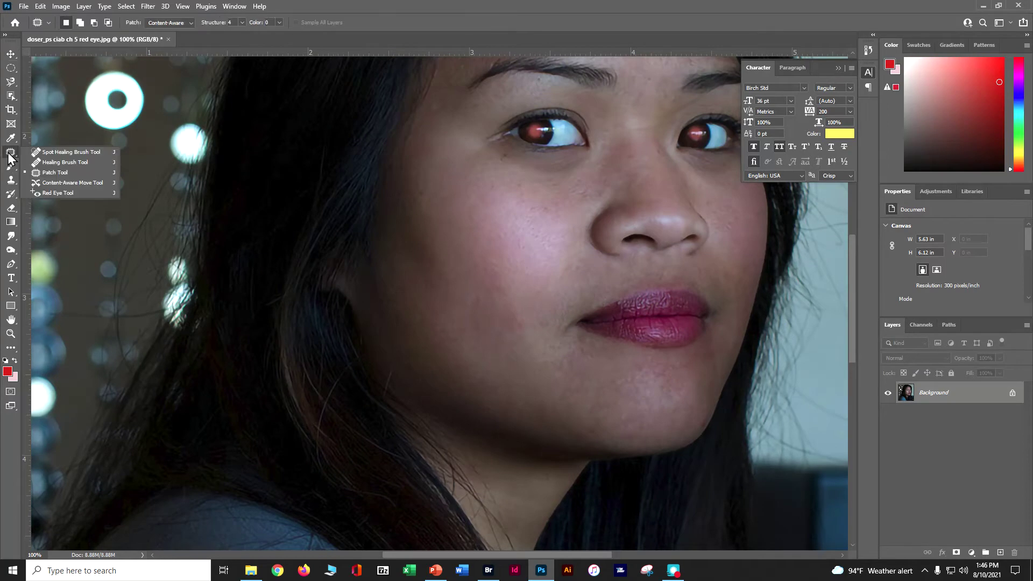
left_click(58, 193)
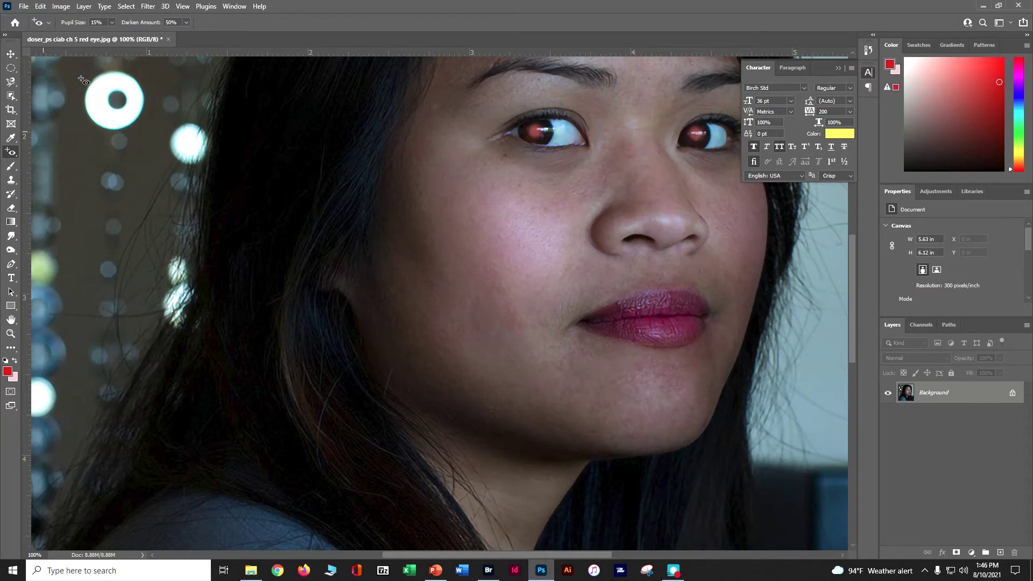
left_click(78, 22)
type("23")
left_click(179, 21)
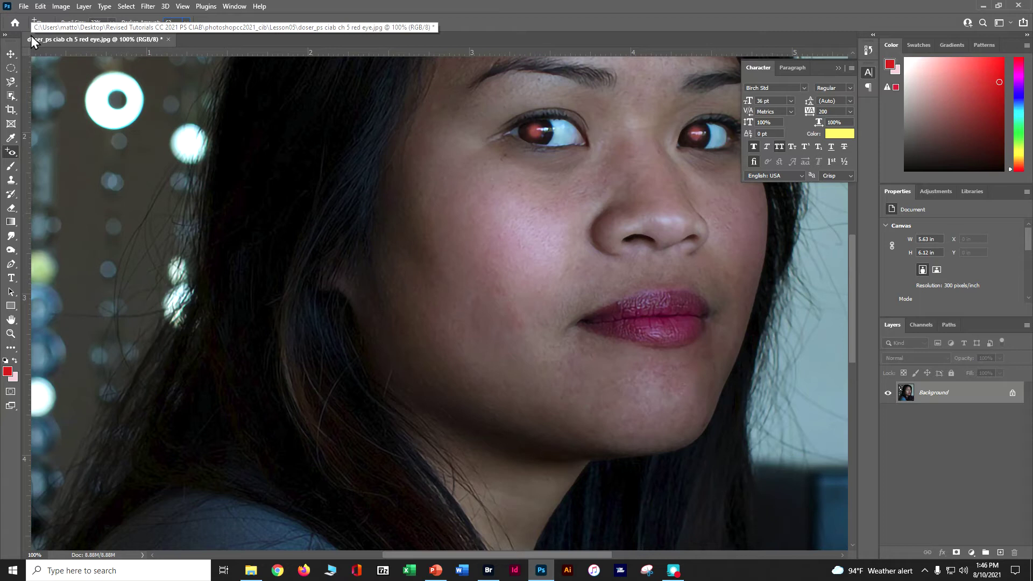
type("62")
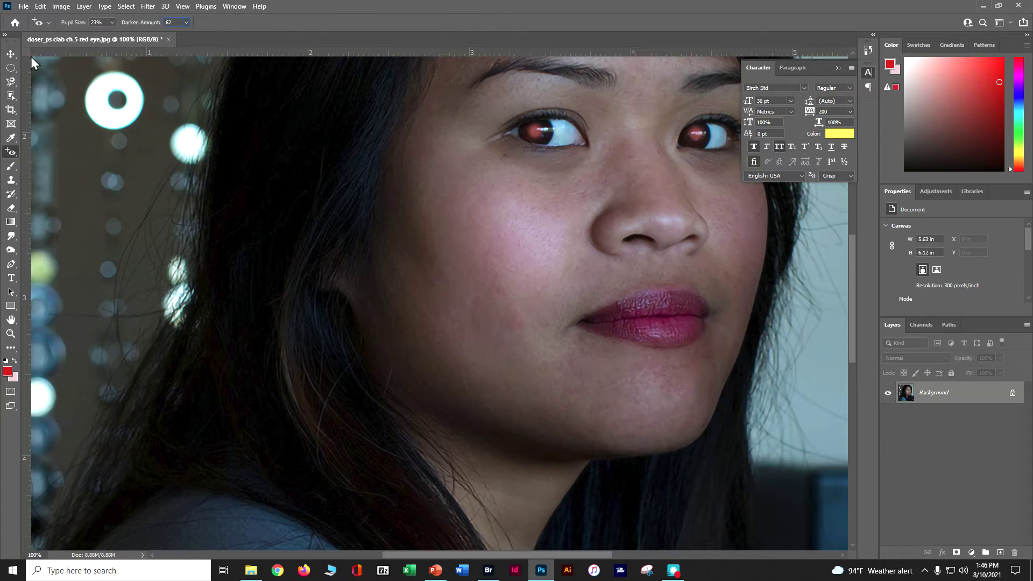
left_click(537, 133)
left_click(699, 139)
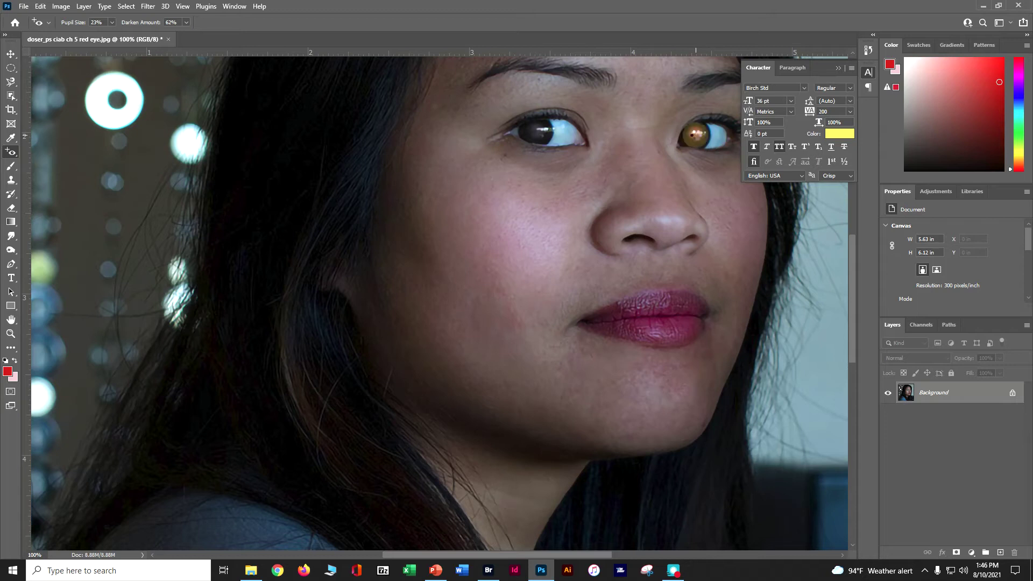
left_click(838, 68)
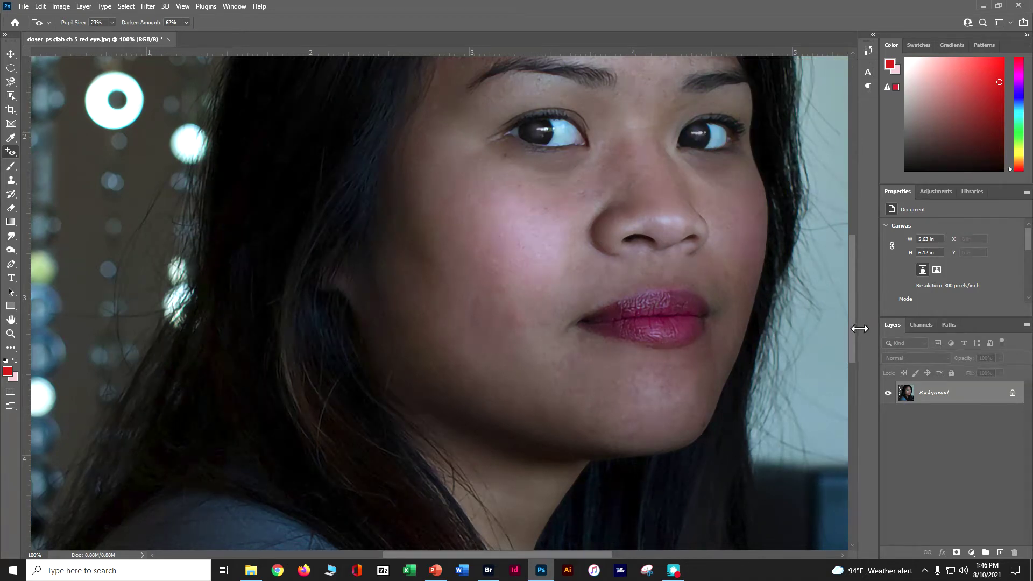
Save the corrected JPEG and fit the whole portrait on screen.
key("ctrl+minus")
key("ctrl+s")
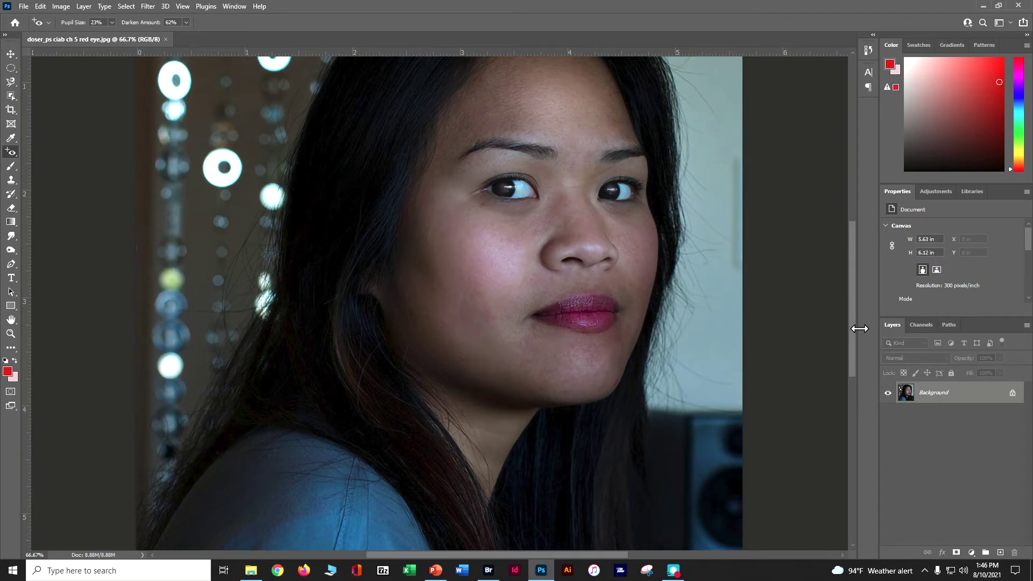
left_click(183, 7)
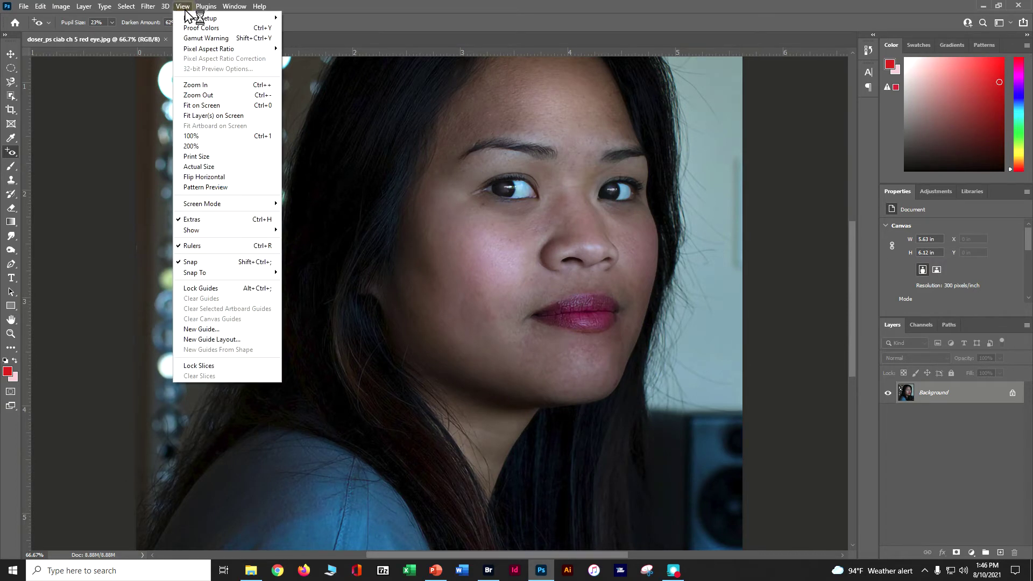
left_click(197, 106)
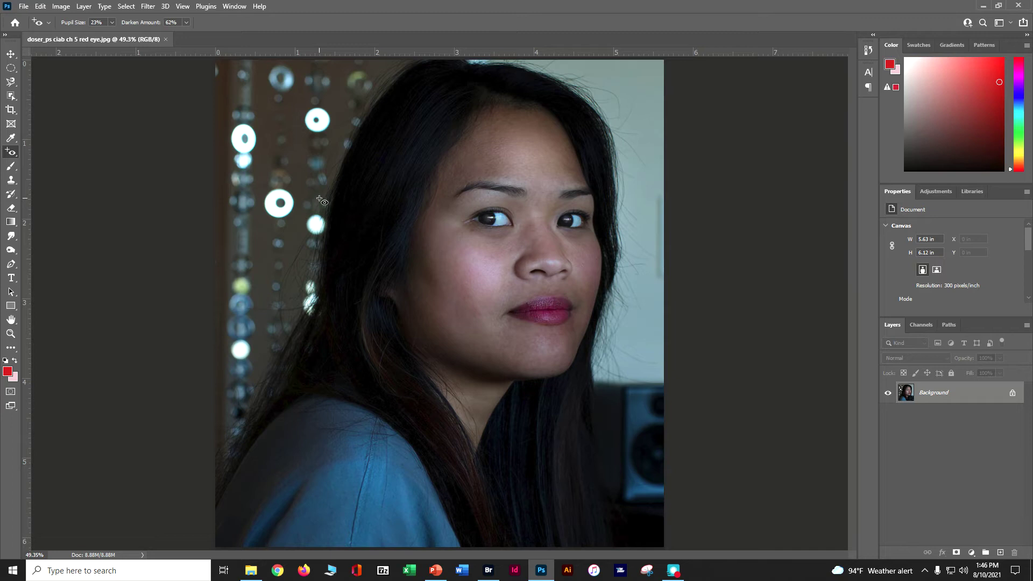
Add a Curves adjustment layer above the background and make more room for its curve graph.
left_click(927, 192)
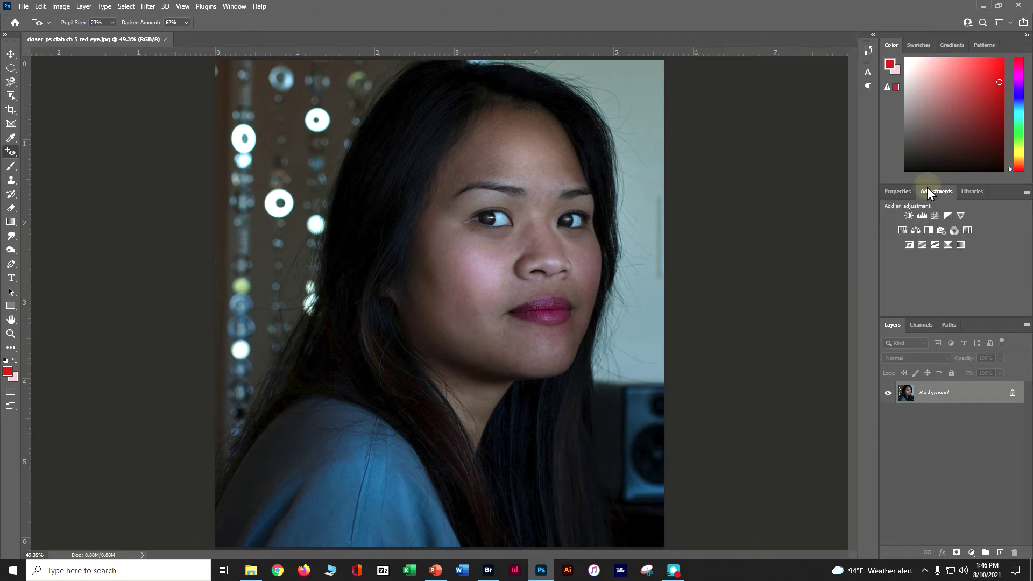
left_click(934, 217)
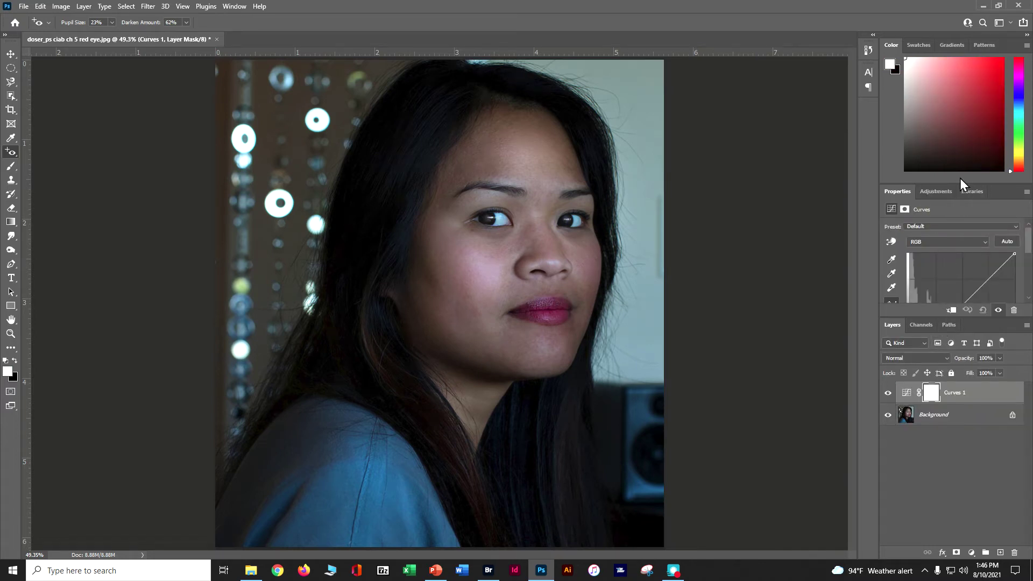
left_click_drag(958, 182, 956, 79)
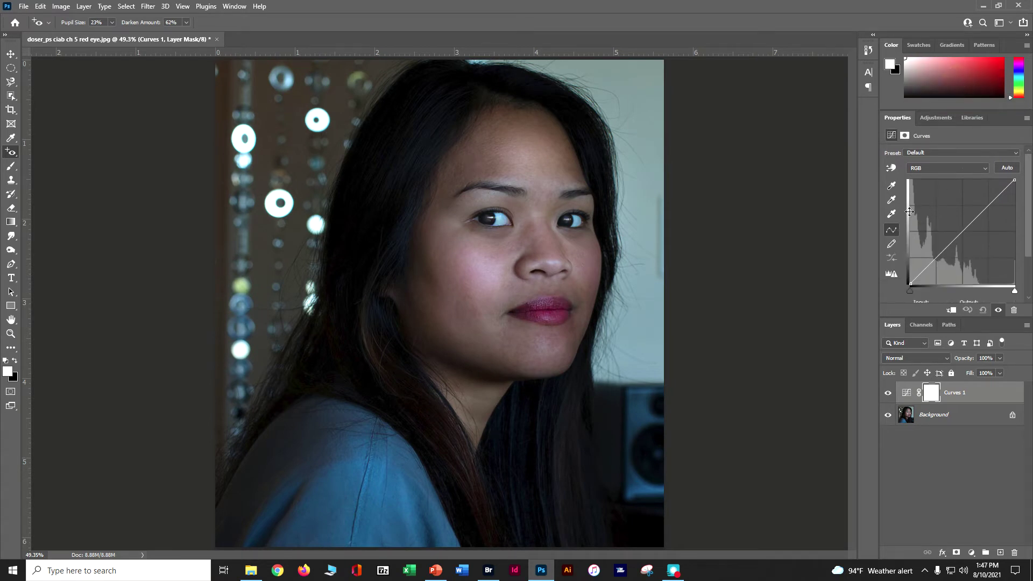
Try the automatic Curves correction, compare it with the layer hidden and shown, and reset the adjustment to its defaults.
left_click(1007, 167)
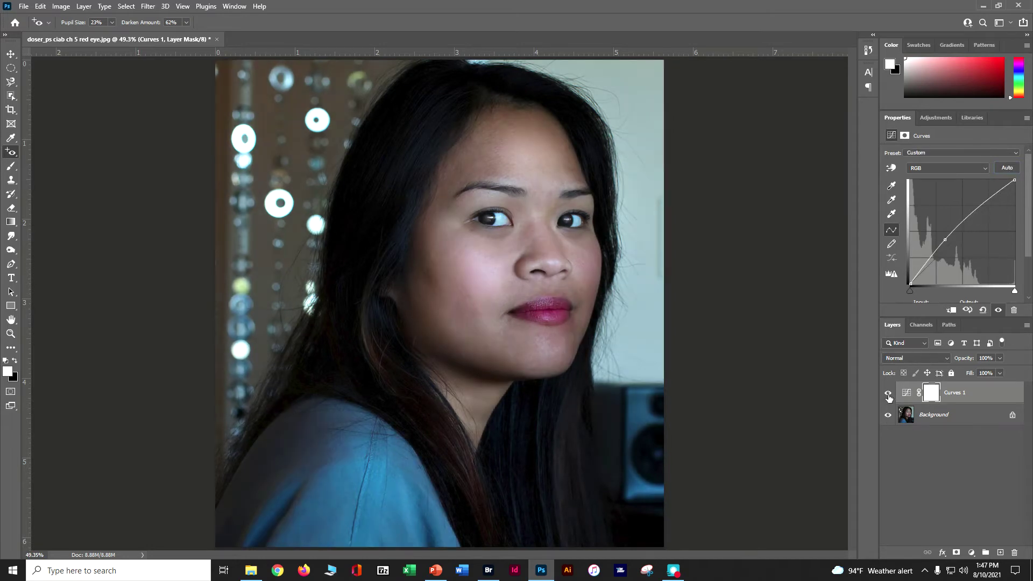
left_click(888, 394)
left_click(888, 394)
left_click(983, 310)
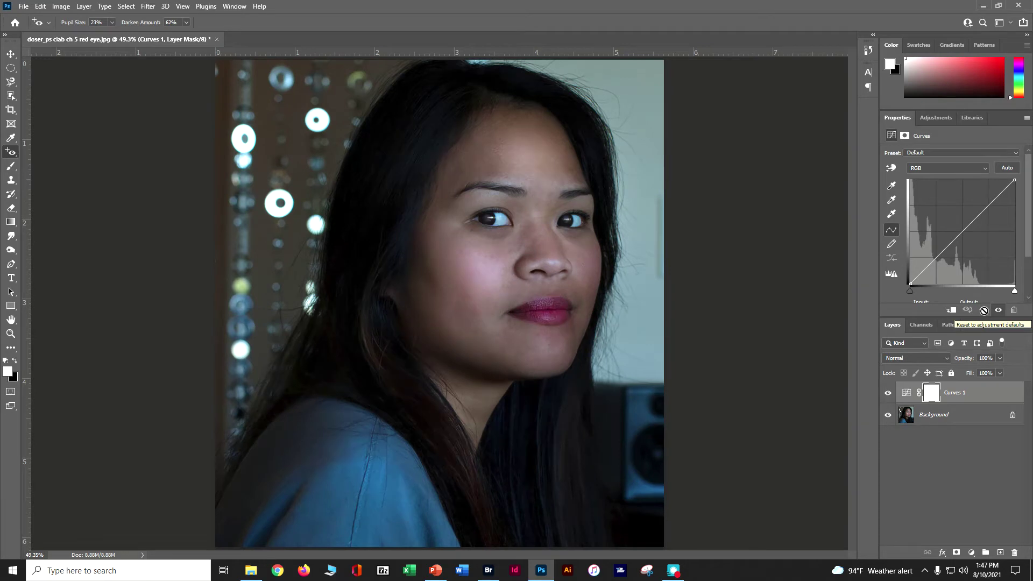
Brighten the portrait by raising the curve from the forehead with on-image adjustment, and save the layered file as a PSD in Lesson05.
left_click(889, 169)
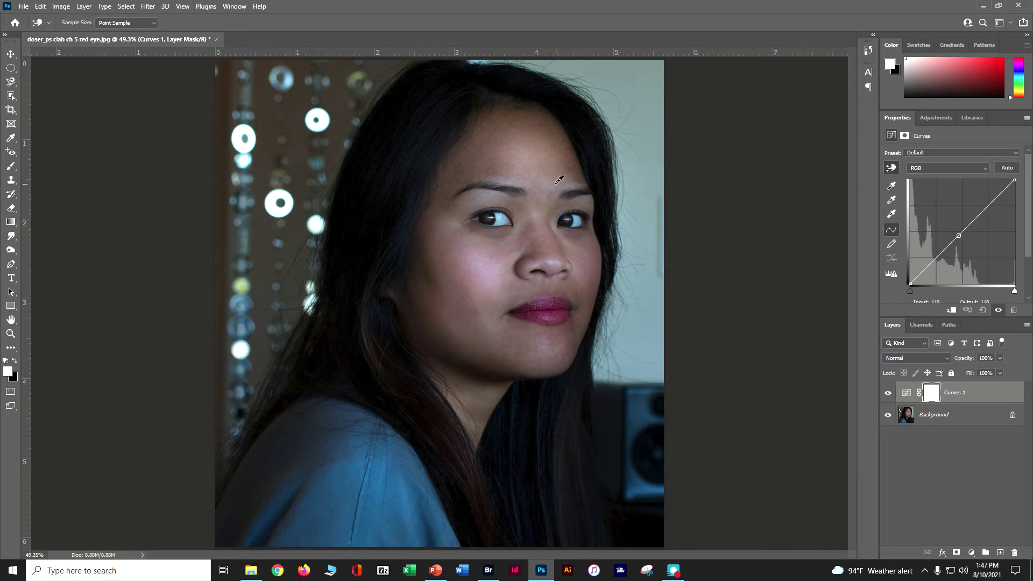
left_click_drag(537, 159, 537, 143)
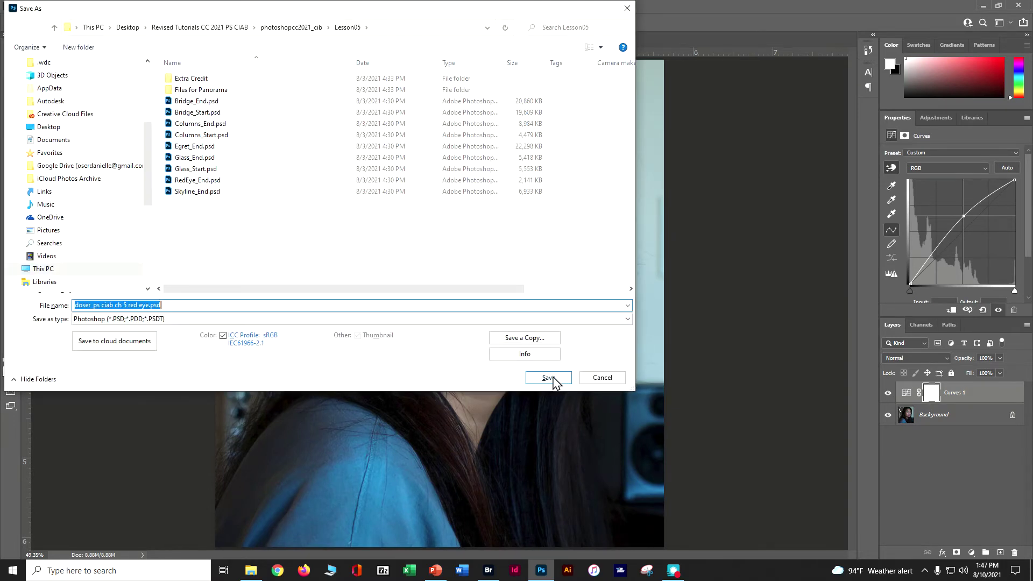
left_click(548, 378)
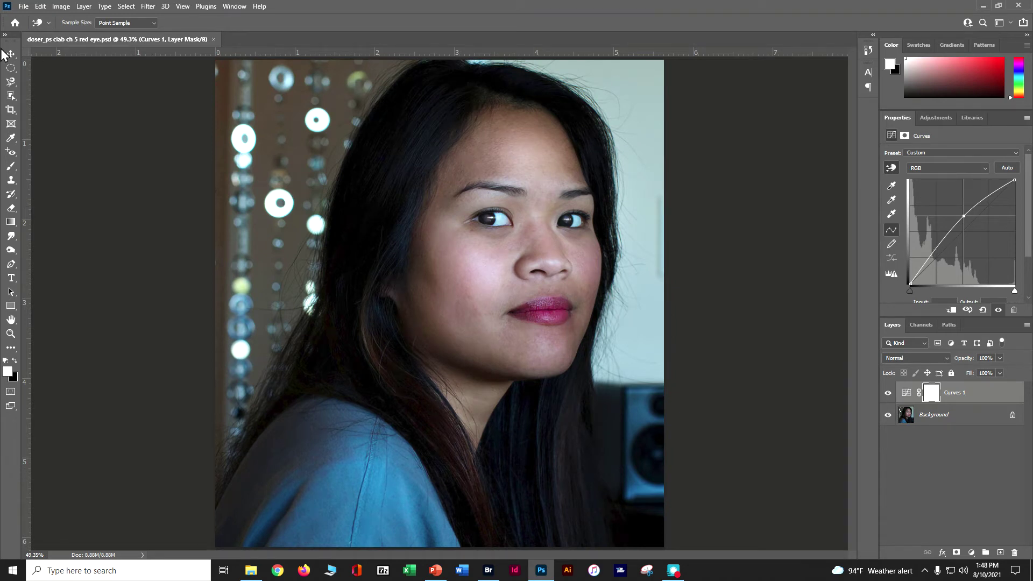
Flatten the portrait into a single background layer and open it in the Liquify filter.
left_click(81, 8)
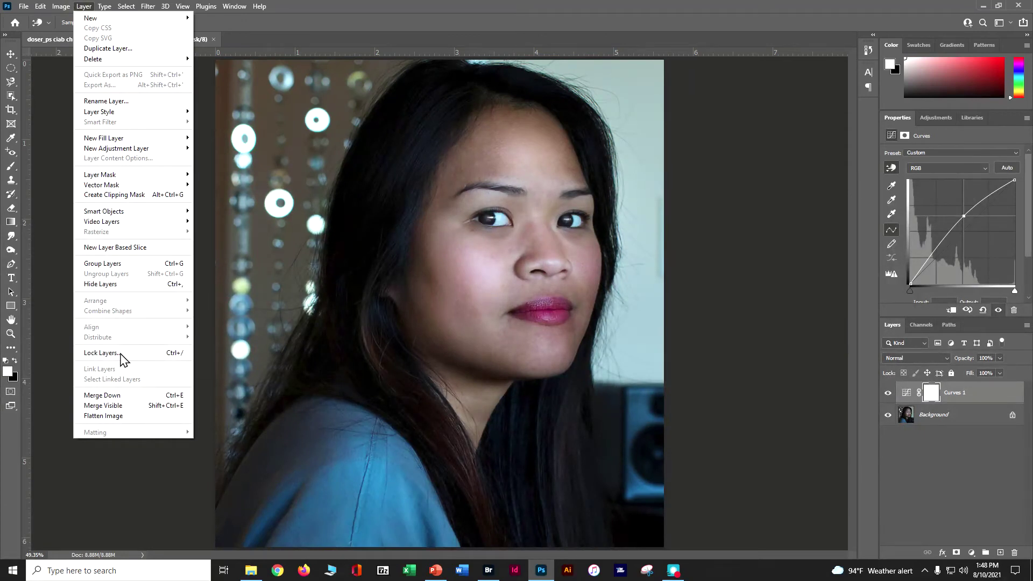
left_click(103, 416)
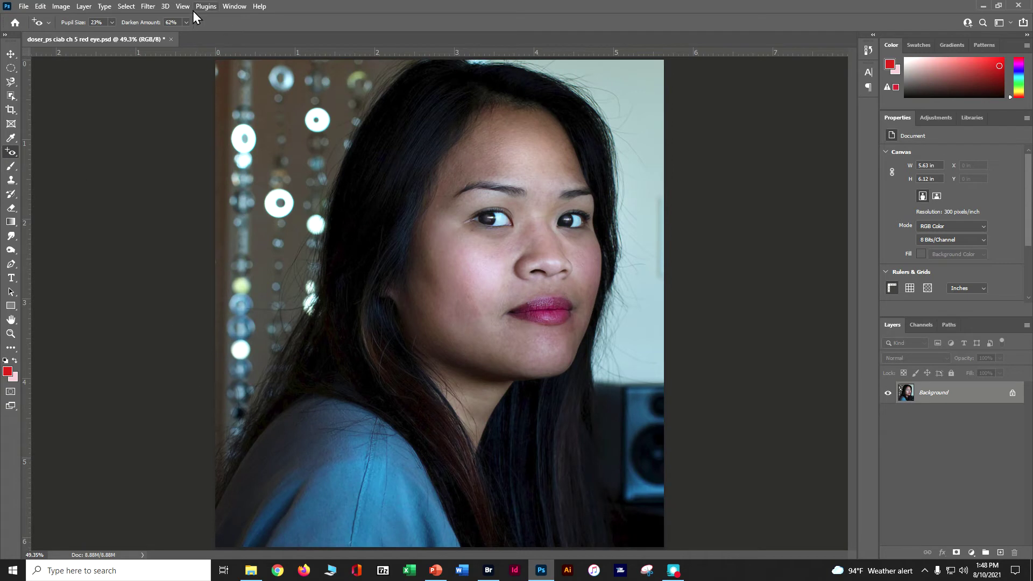
left_click(147, 8)
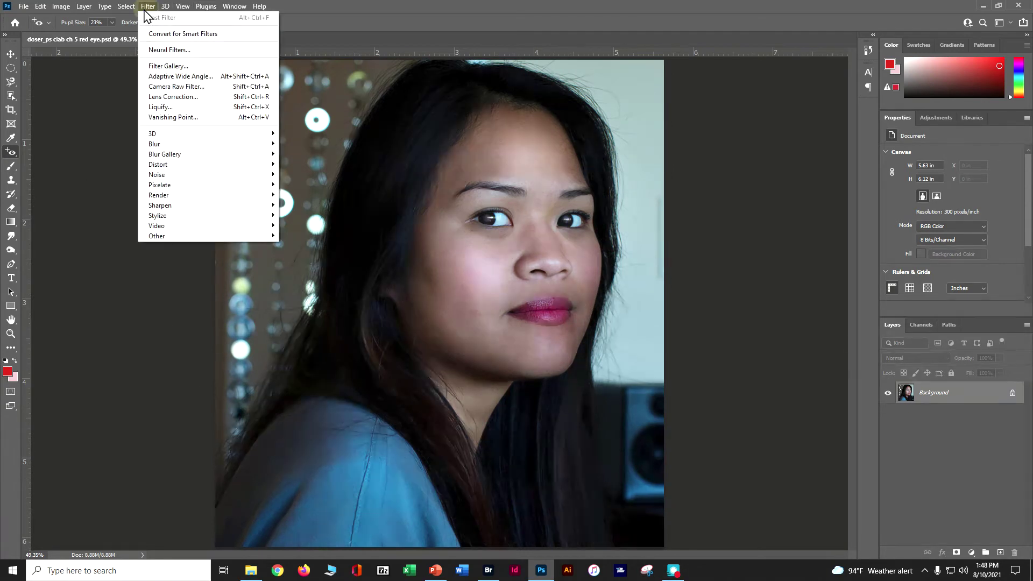
left_click(147, 106)
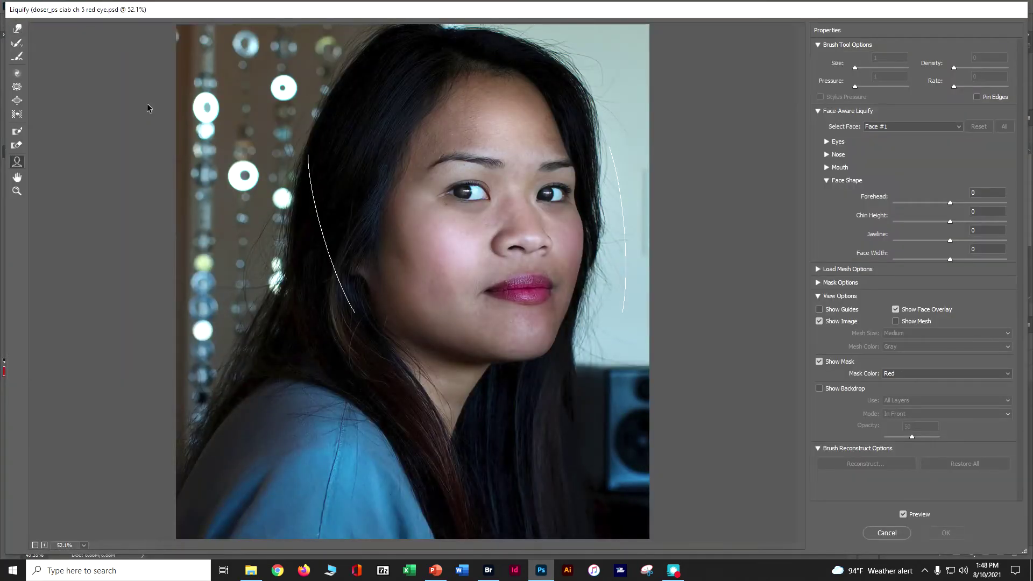
In Face-Aware Liquify, set the first eye's size to 32 and its height to 10.
left_click(818, 111)
left_click(818, 111)
left_click(824, 141)
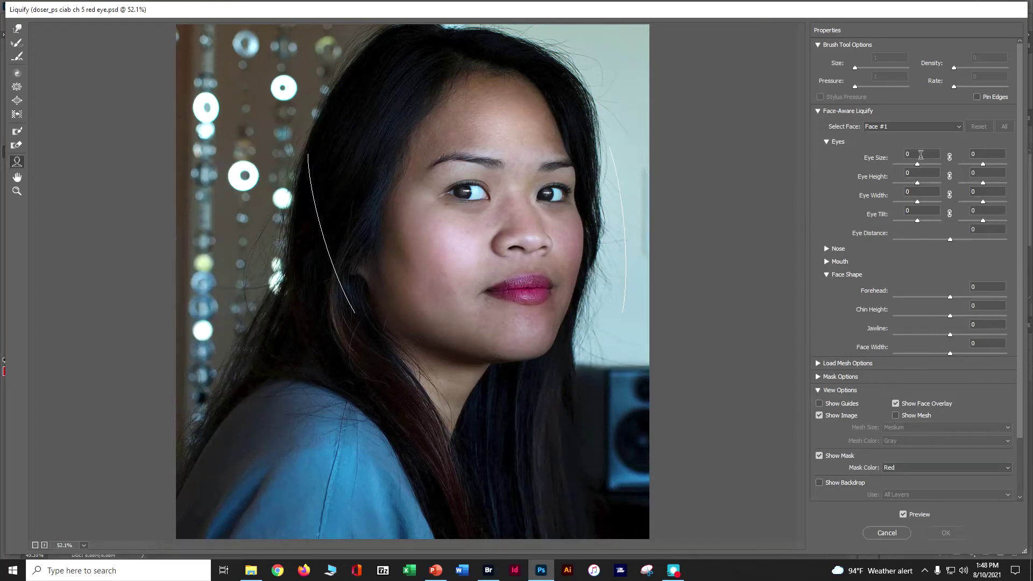
left_click(886, 155)
type("32")
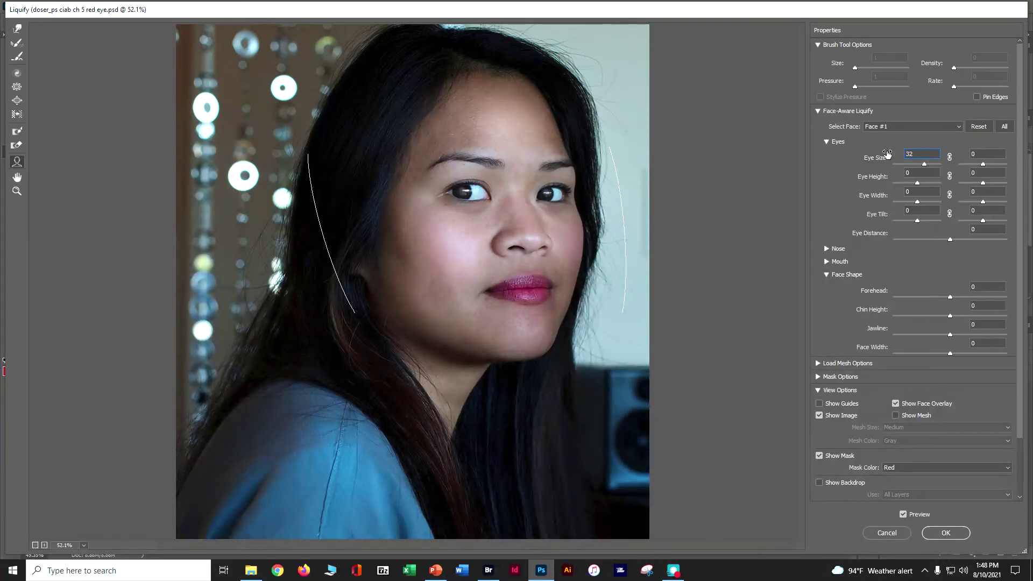
left_click(917, 173)
type("10")
Set the mouth's smile to 5 and its width to 9, and compare the face with the preview off and on.
left_click(826, 262)
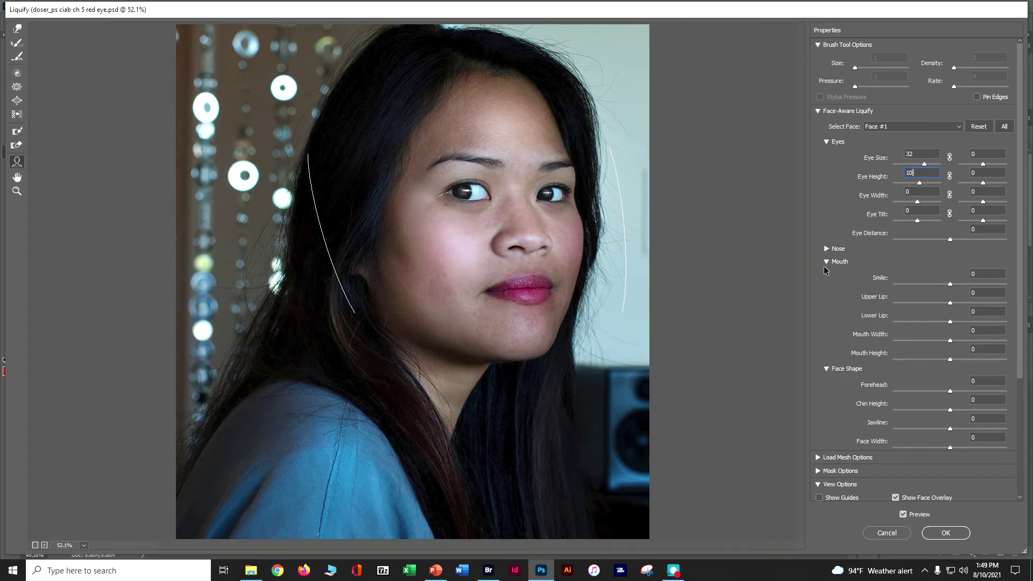
left_click(977, 273)
left_click(952, 283)
left_click(975, 331)
type("9")
left_click(903, 514)
left_click(903, 514)
left_click(903, 514)
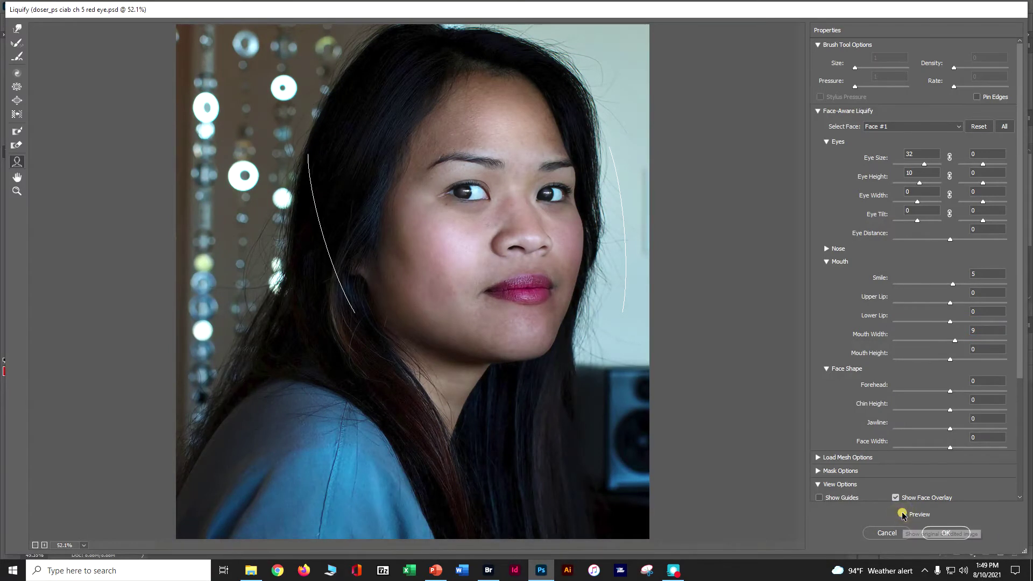
left_click(903, 514)
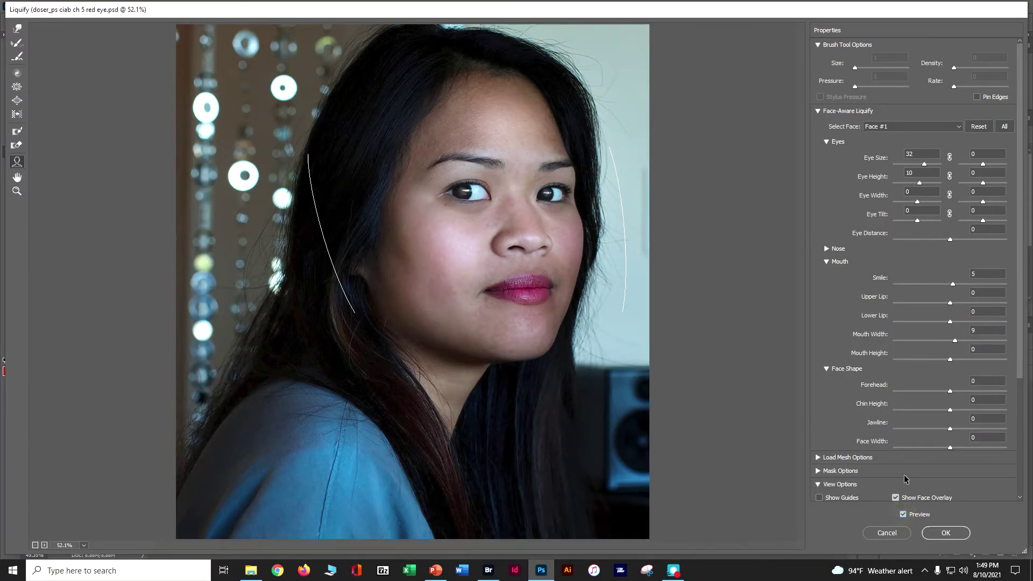
Link the eye size and eye height so both eyes match, compare before and after, and apply the Liquify changes.
left_click(949, 158)
left_click(949, 176)
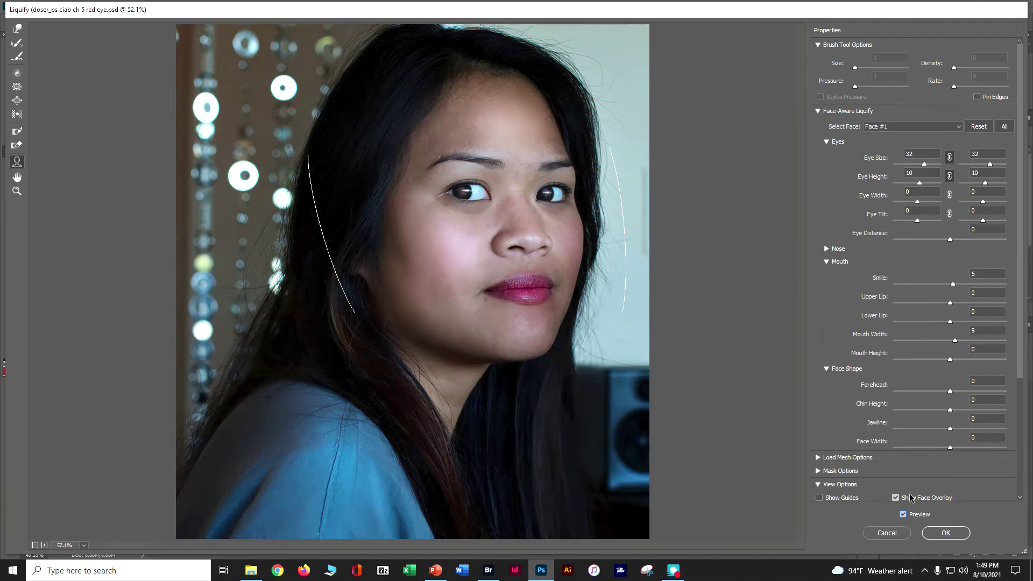
left_click(904, 515)
left_click(904, 515)
left_click(904, 515)
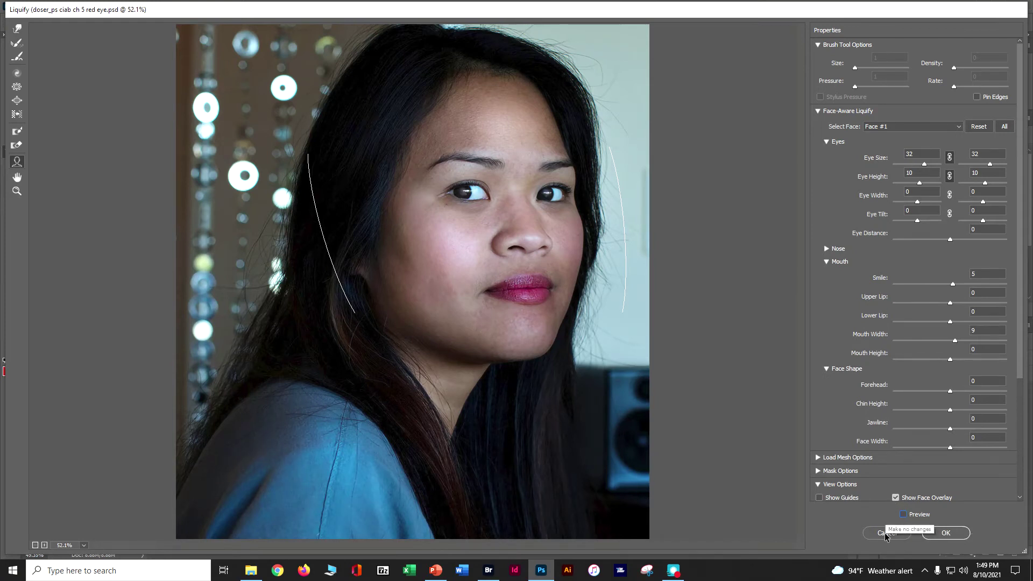
left_click(952, 532)
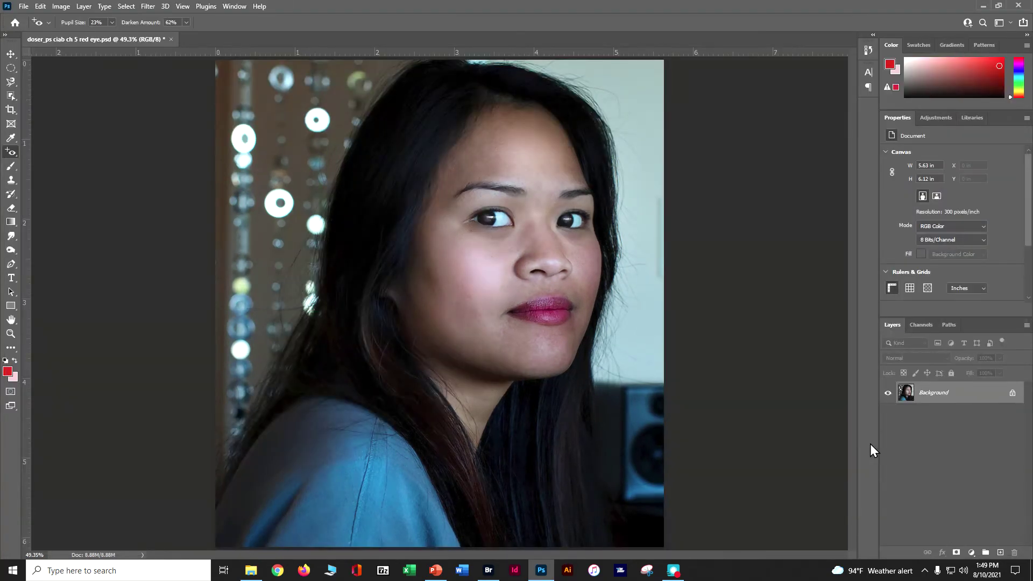
Save the portrait, switch to Bridge and open Egret_Start.jpg from Lesson05 in Photoshop.
key("ctrl+s")
left_click(488, 570)
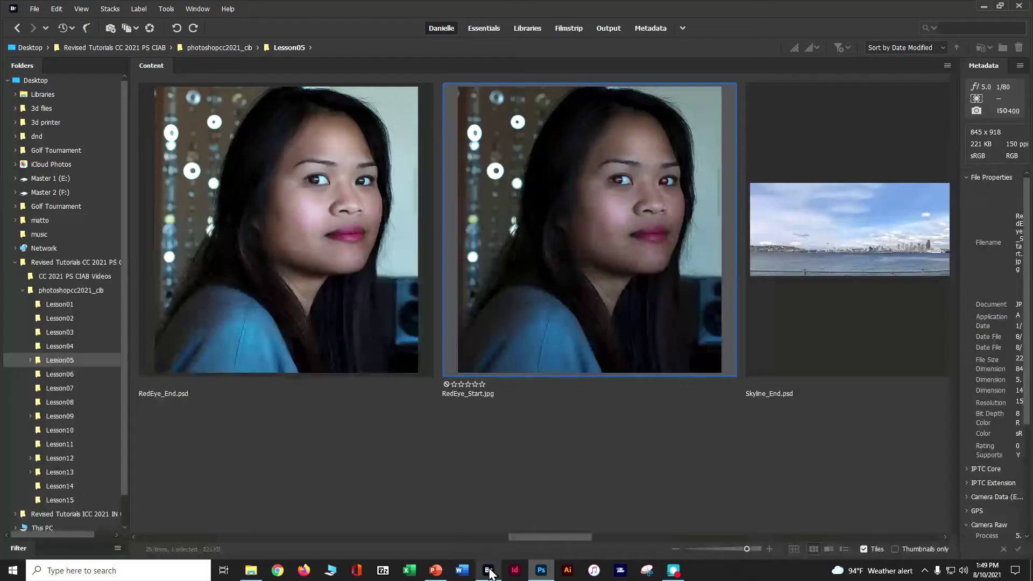
left_click(713, 549)
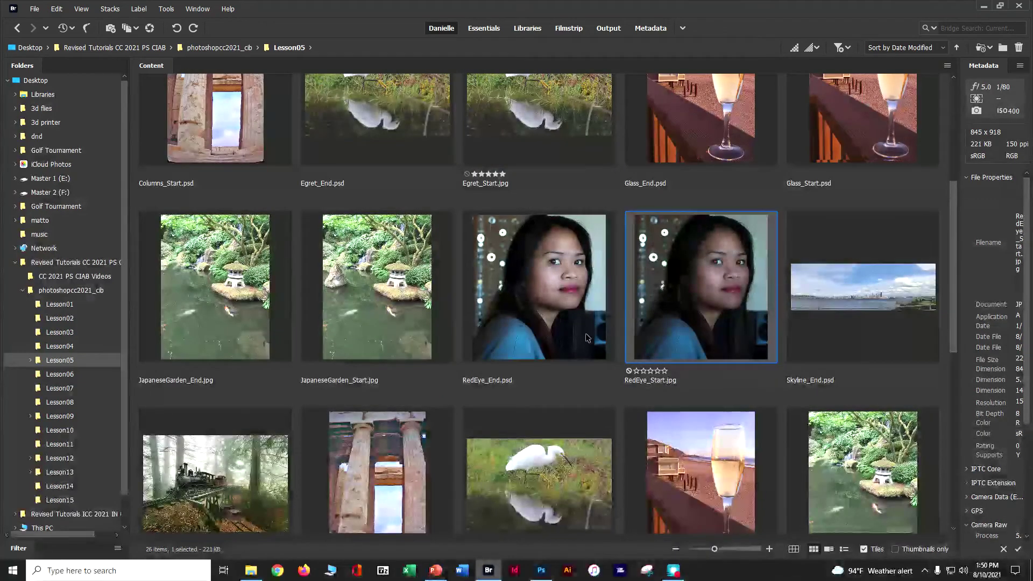
left_click(499, 140)
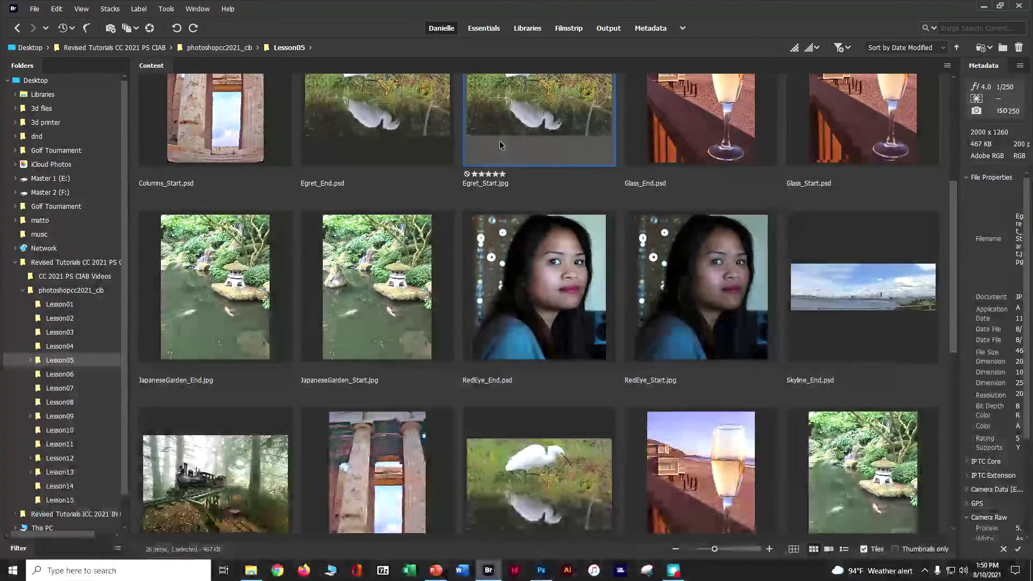
right_click(505, 140)
mouse_move(531, 162)
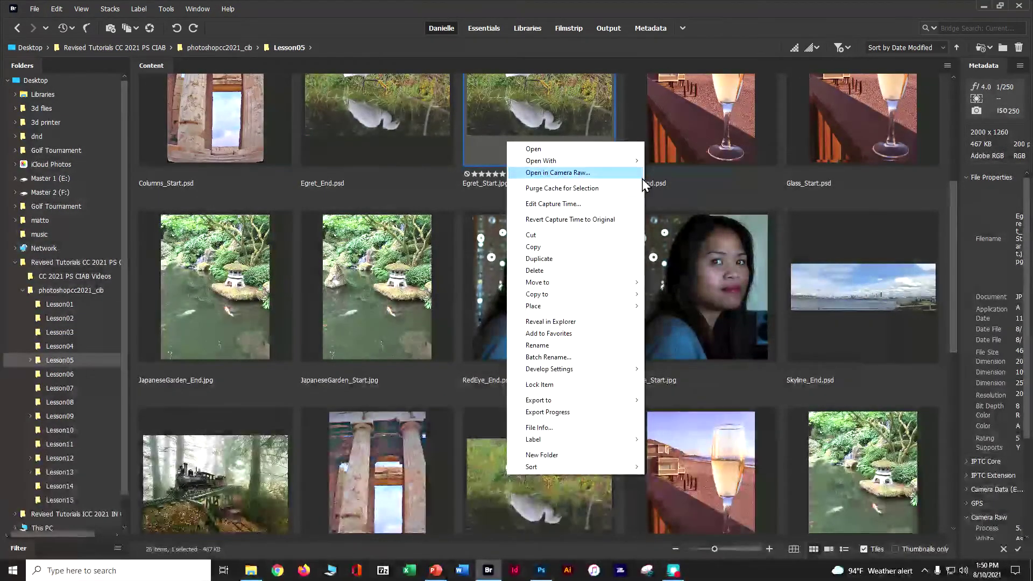
left_click(657, 174)
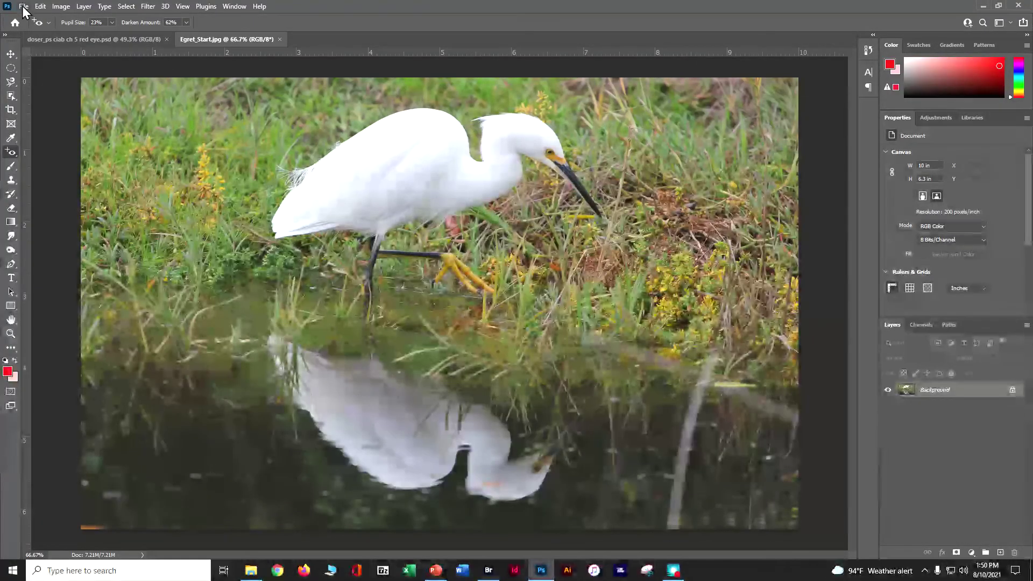
Save the egret image in Lesson05 as a Photoshop PSD named with the surname followed by "_ps ciab ch 5 egret".
left_click(24, 6)
left_click(35, 136)
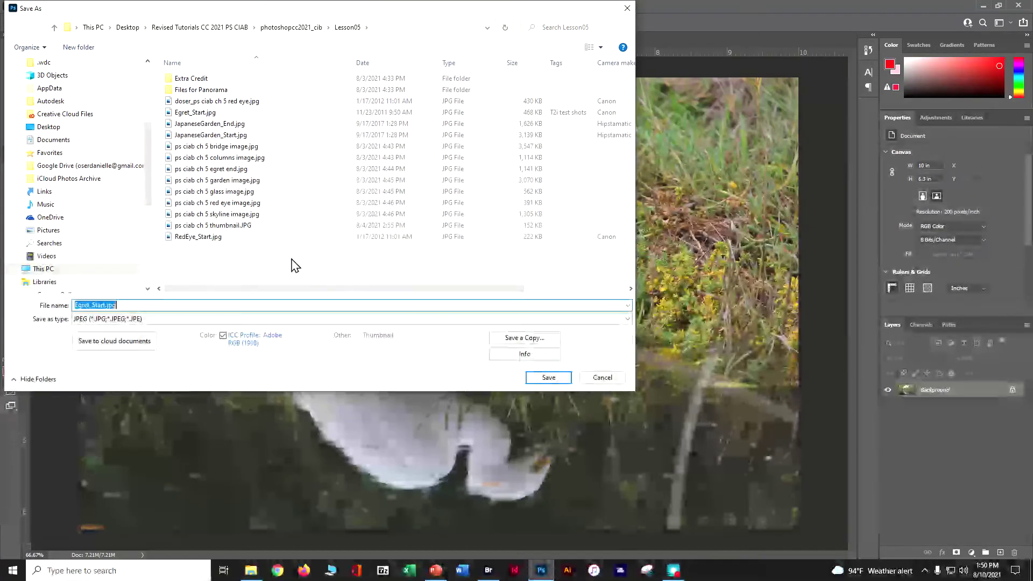
type("doser_ps ciab")
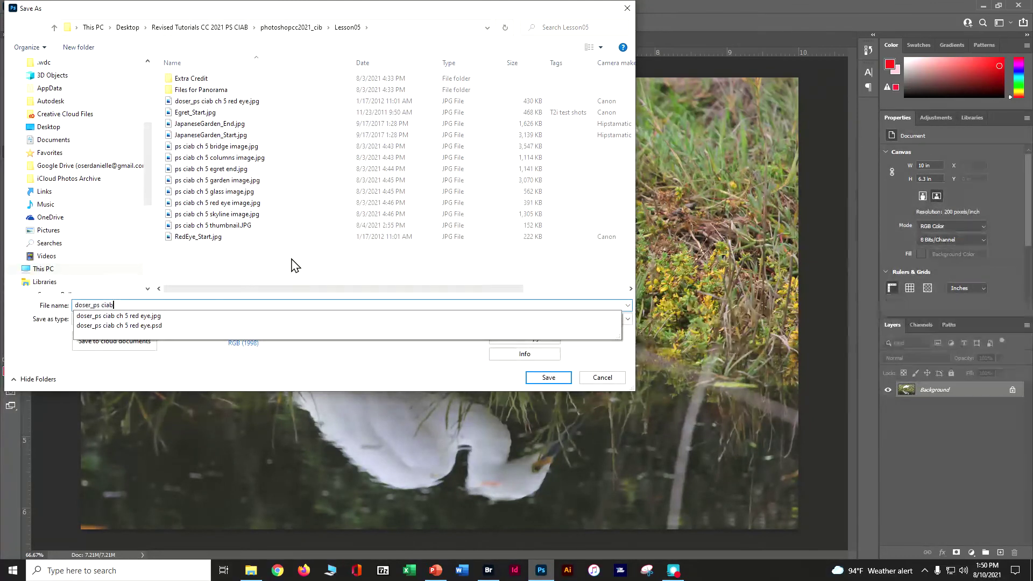
type(" ch 5 egret")
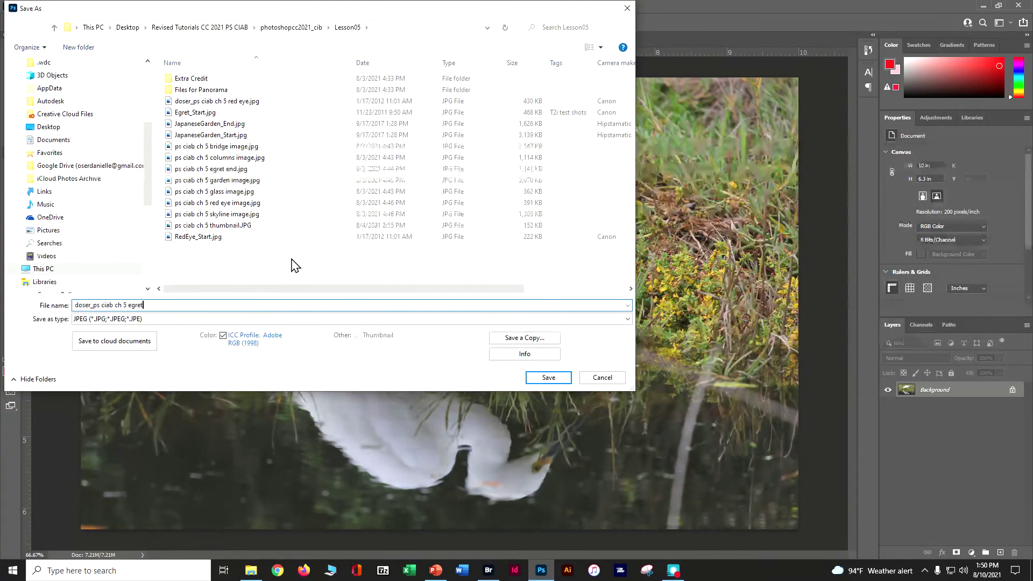
left_click(195, 320)
left_click(186, 341)
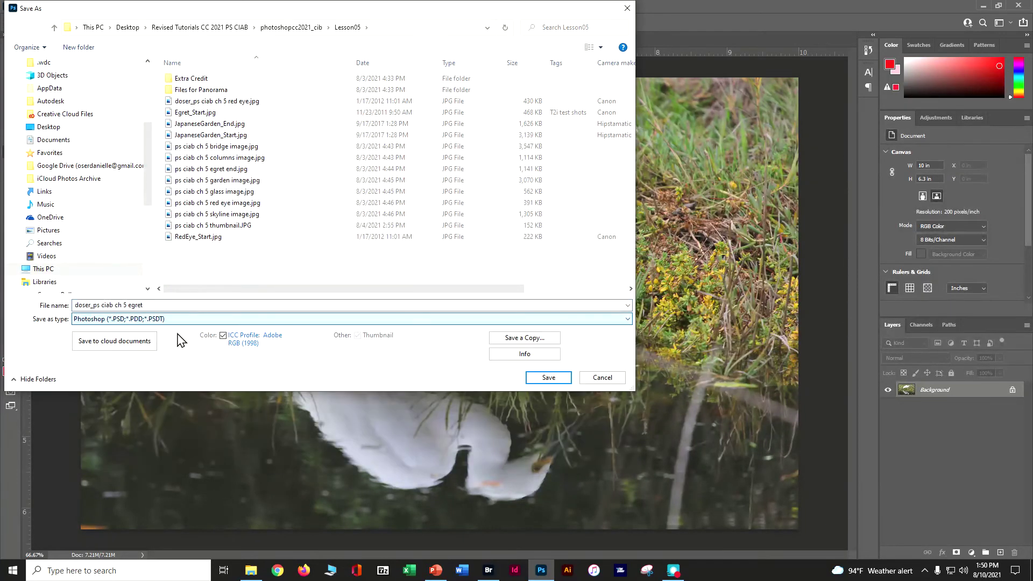
left_click(548, 378)
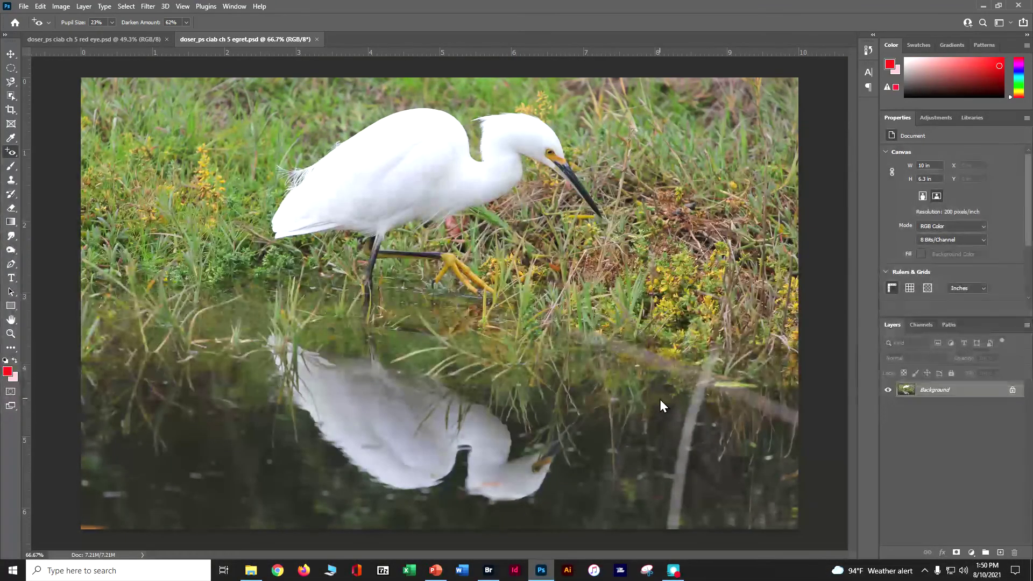
In Bridge, examine Egret_End.psd enlarged beside Egret_Start.jpg, and return to Photoshop.
left_click(488, 570)
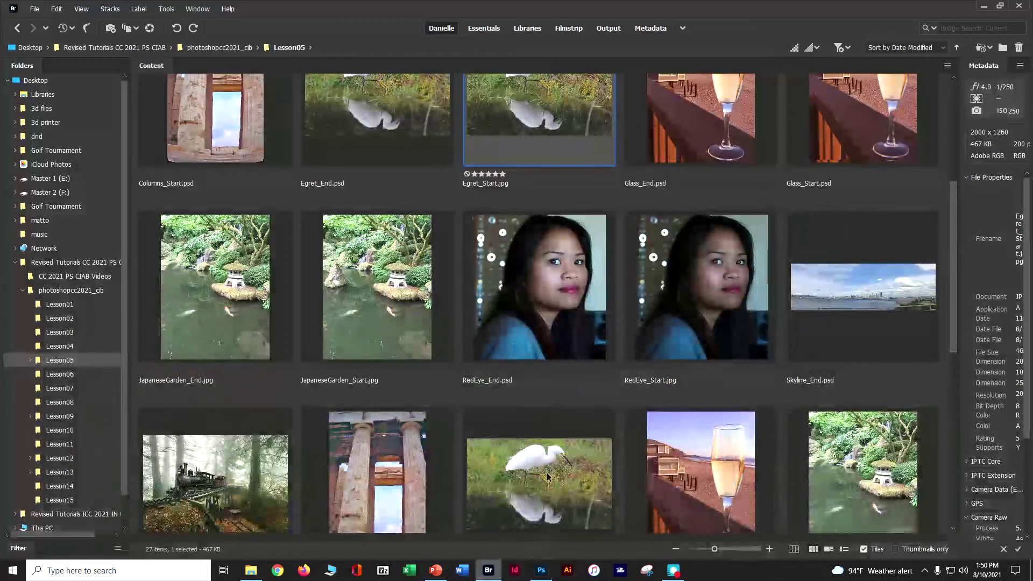
left_click(380, 284)
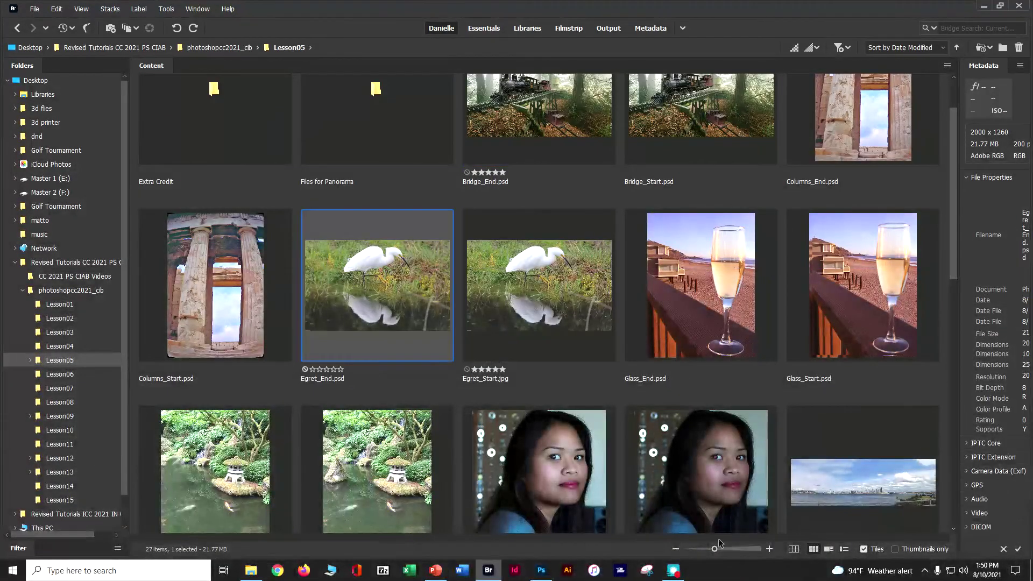
left_click(753, 548)
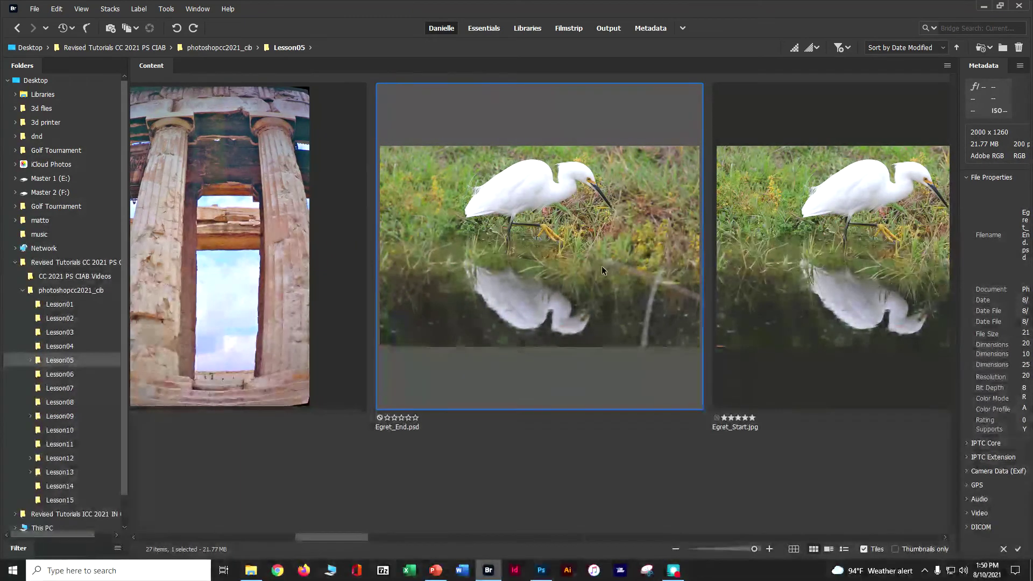
left_click(544, 572)
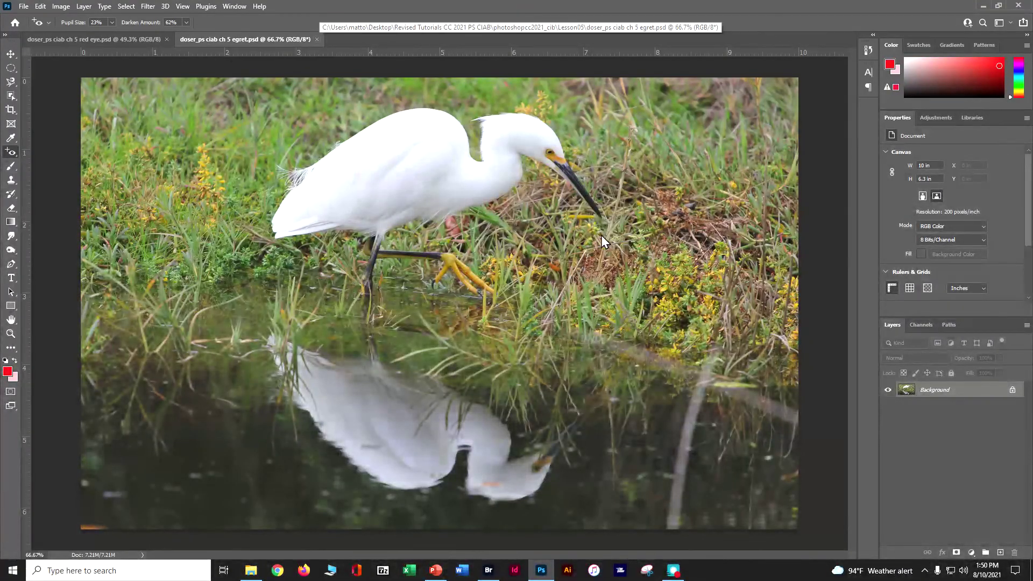
Convert the egret's background layer to a smart object and save the file.
right_click(934, 392)
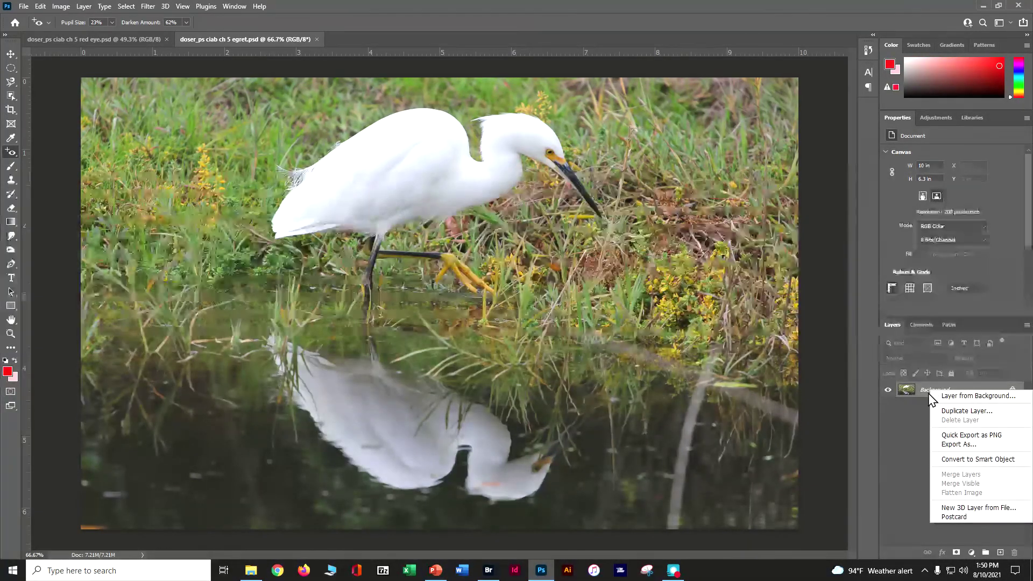
left_click(946, 460)
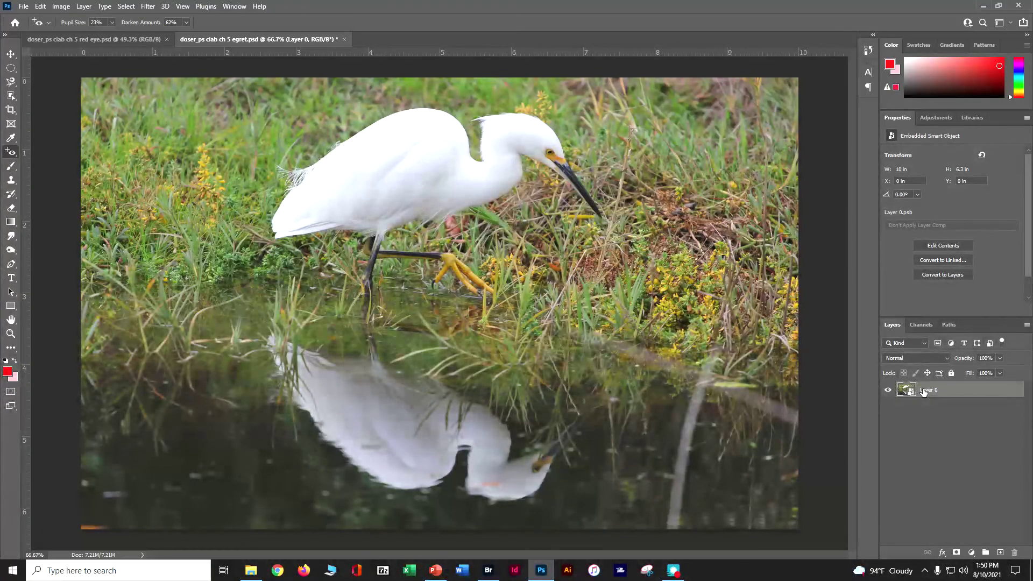
key("ctrl+s")
Add an Iris Blur from the Blur Gallery and centre its focus ellipse on the egret's body.
left_click(146, 7)
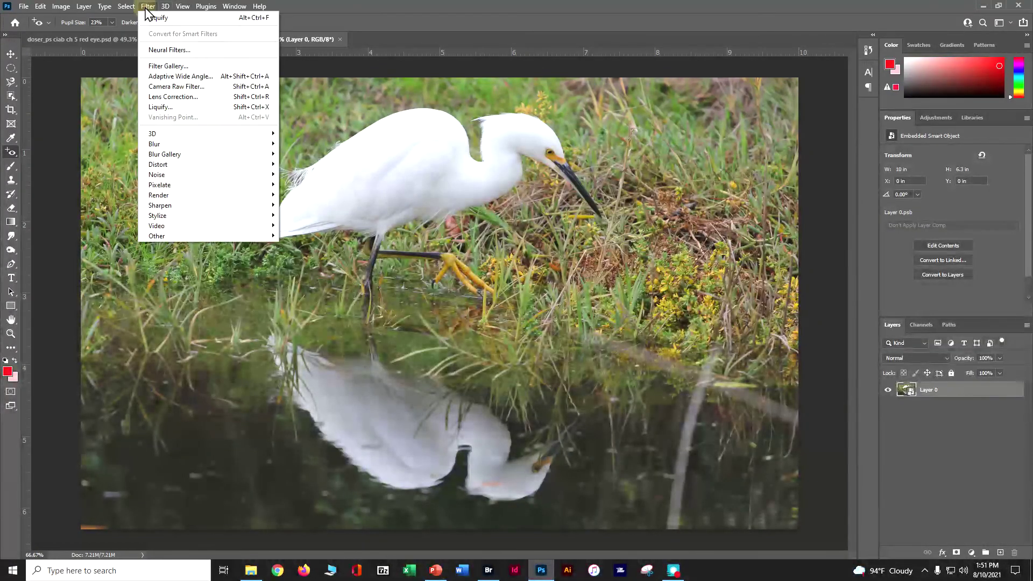
mouse_move(168, 144)
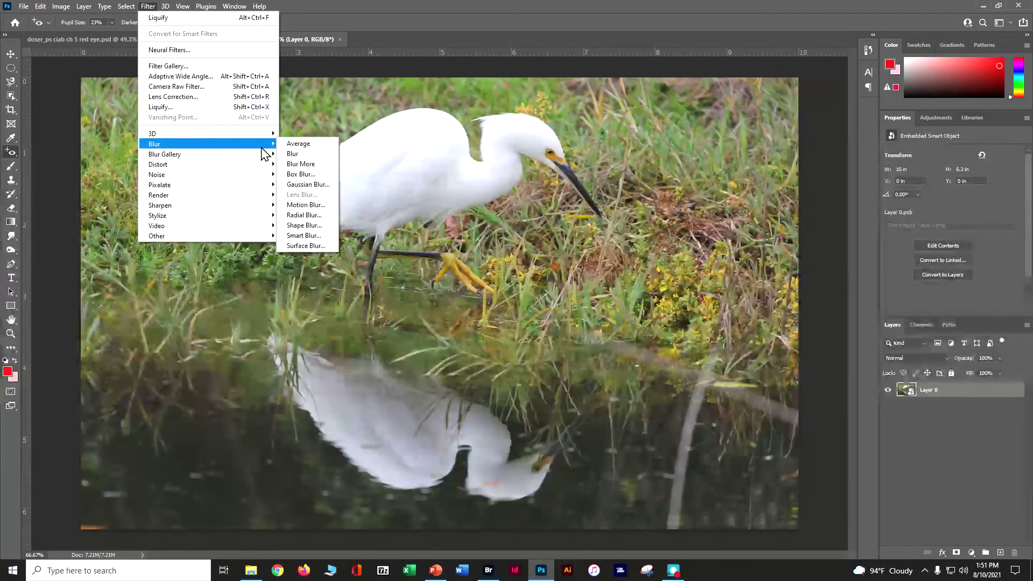
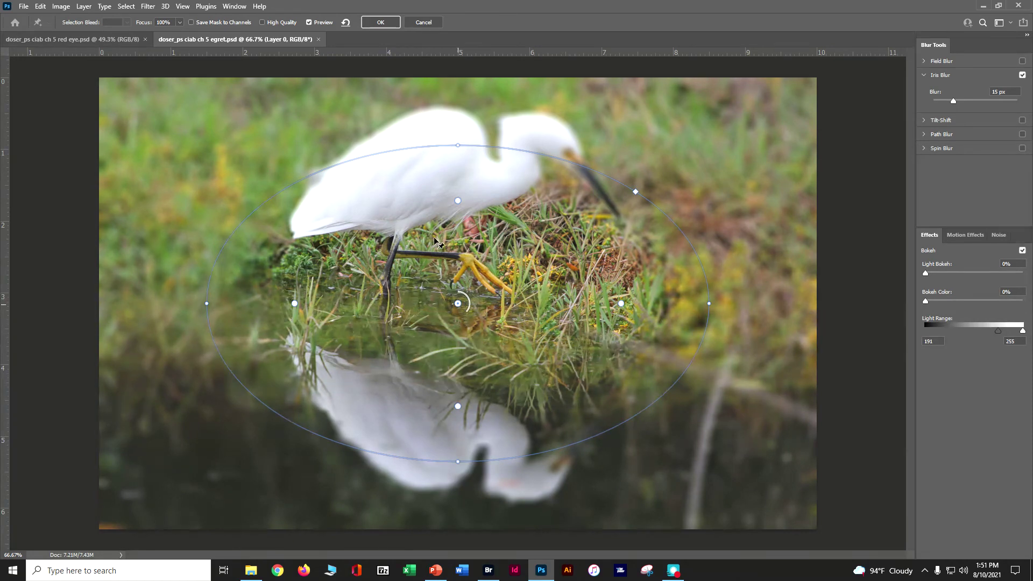
left_click(426, 221)
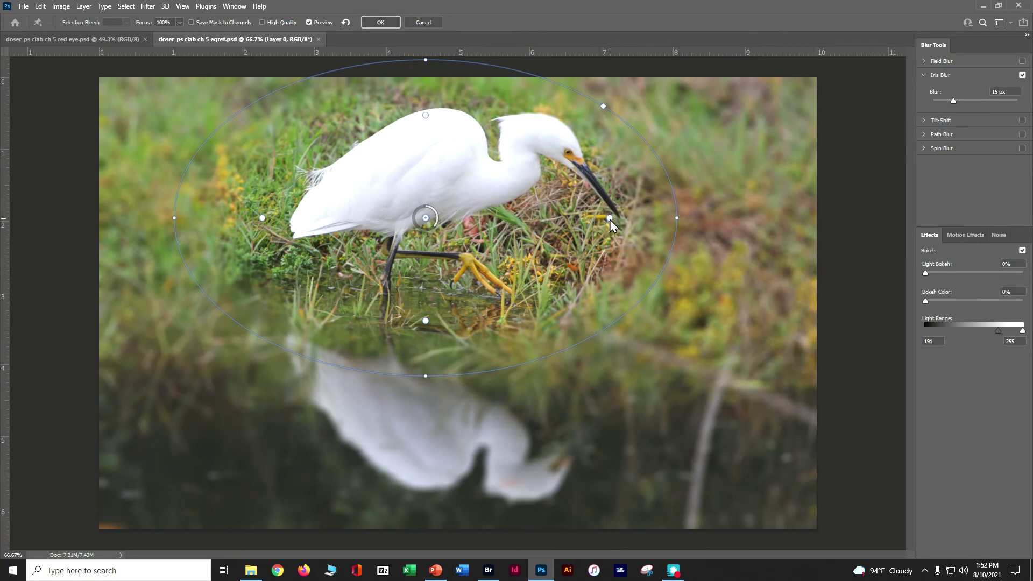
Tighten the sharp area around the egret's body, set the iris blur to 5 px, and apply it.
left_click(263, 219)
left_click_drag(275, 218, 282, 218)
left_click_drag(426, 308, 426, 303)
left_click_drag(425, 301, 425, 290)
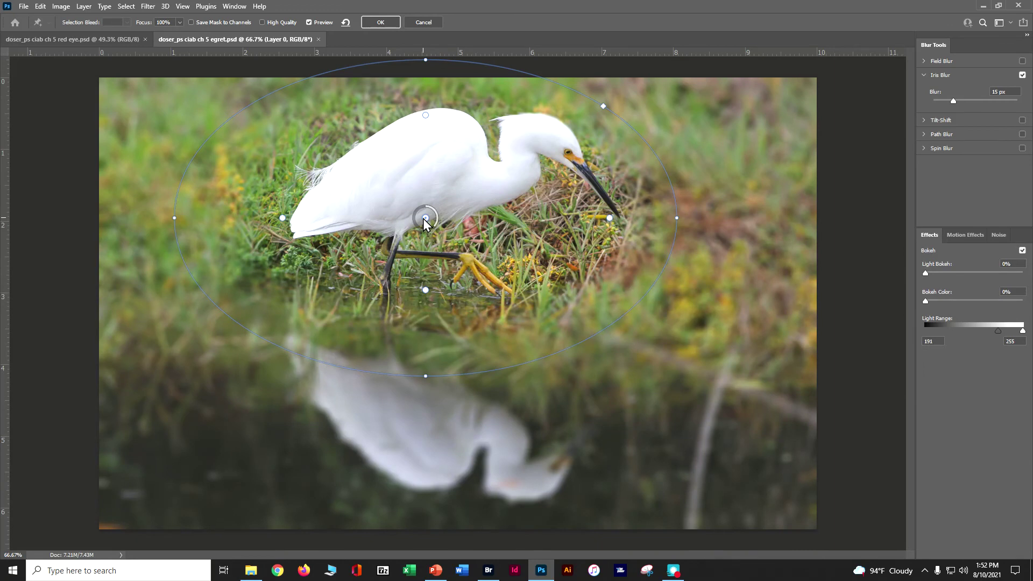
mouse_move(425, 220)
left_mouse_down()
mouse_move(416, 218)
mouse_move(429, 210)
left_mouse_up()
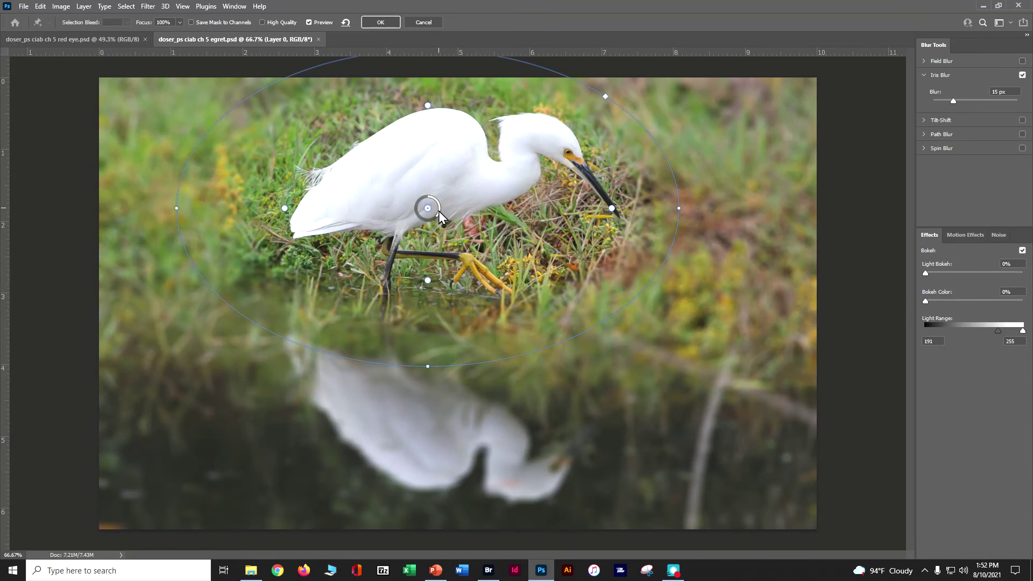
mouse_move(437, 211)
left_mouse_down()
mouse_move(430, 218)
mouse_move(435, 203)
left_mouse_up()
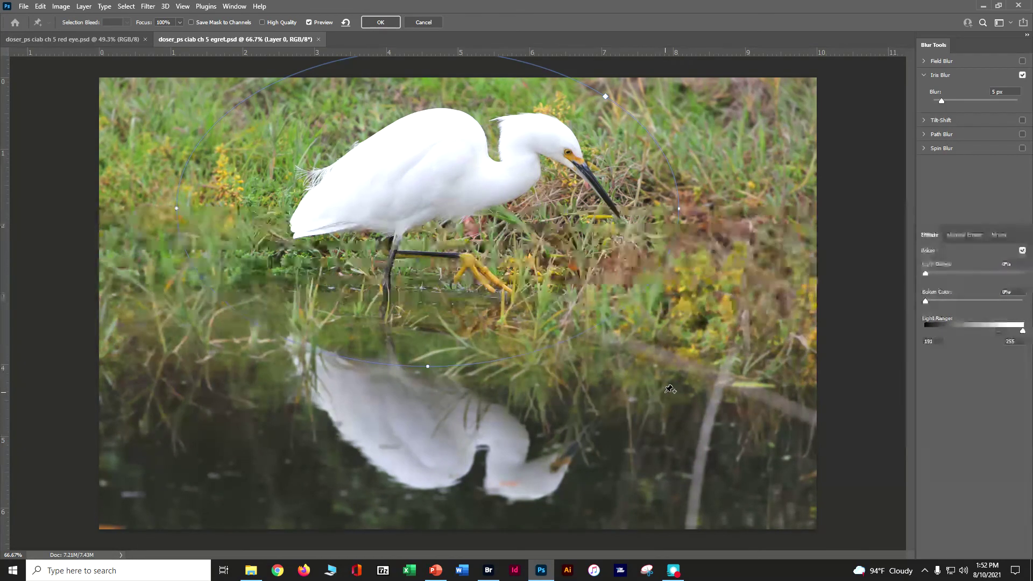
left_click(392, 21)
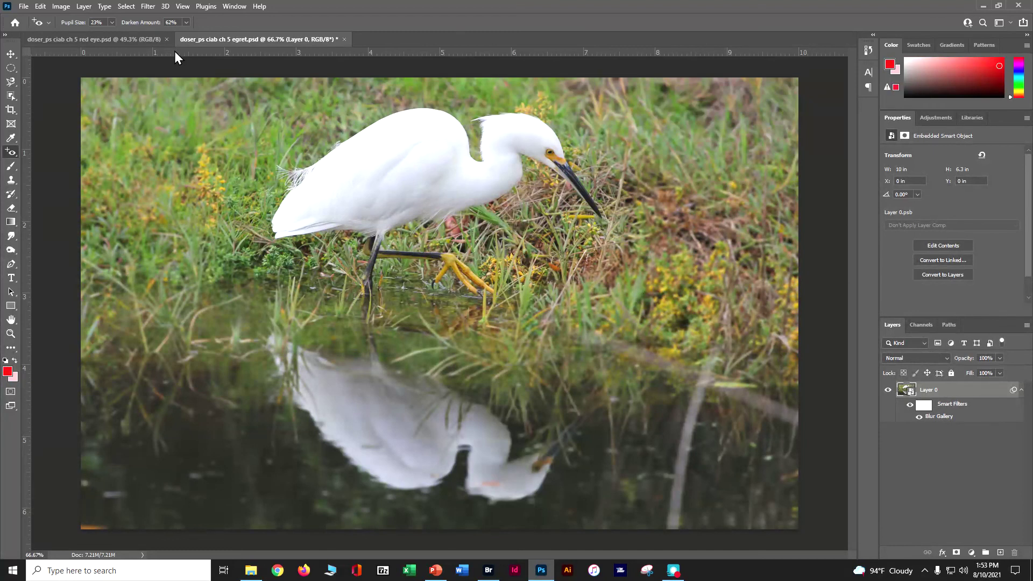
Reopen the Blur Gallery smart filter, increase the iris blur slightly, and apply the change.
double_click(942, 417)
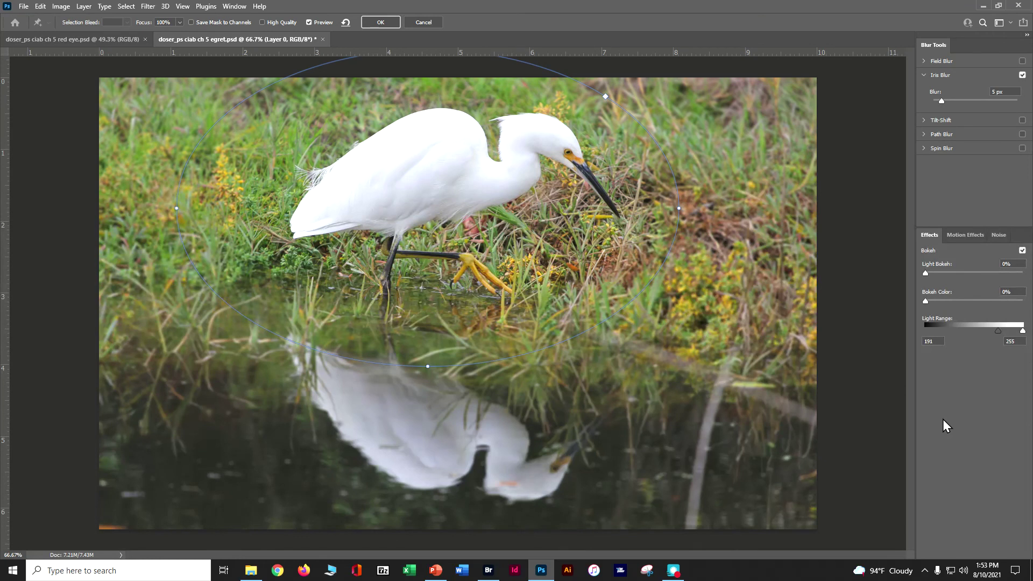
mouse_move(420, 211)
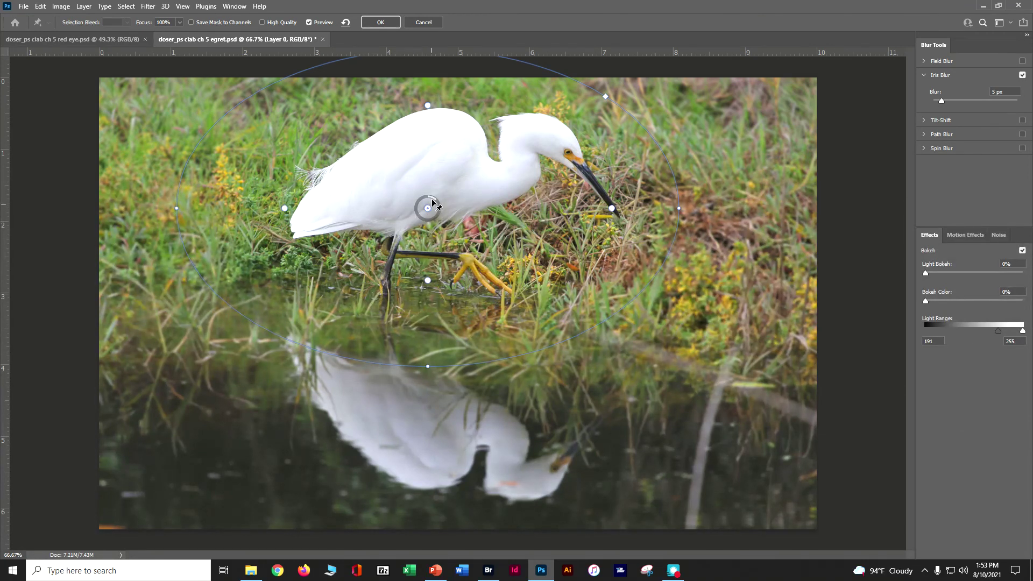
left_click_drag(437, 204, 438, 209)
left_click(367, 19)
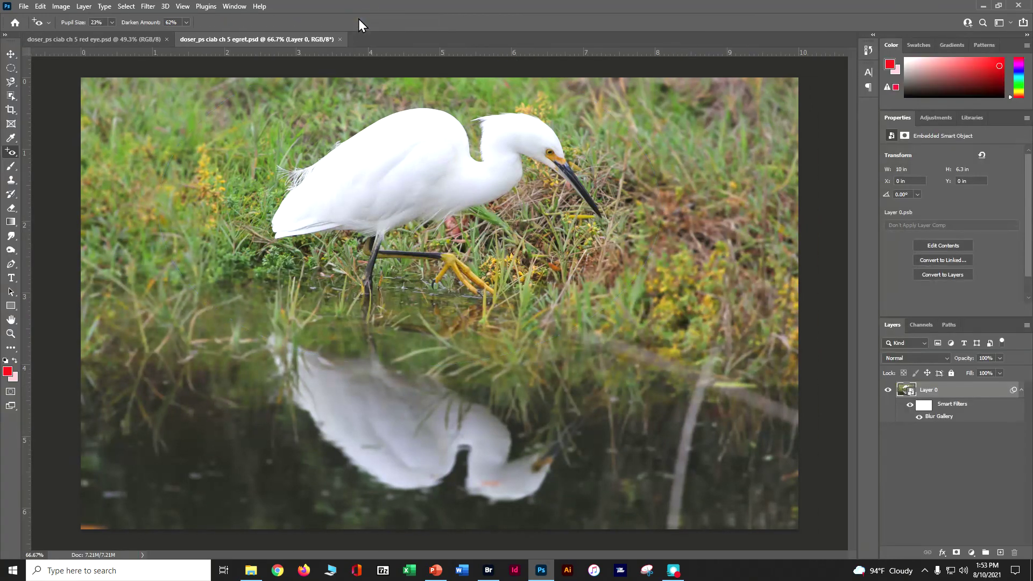